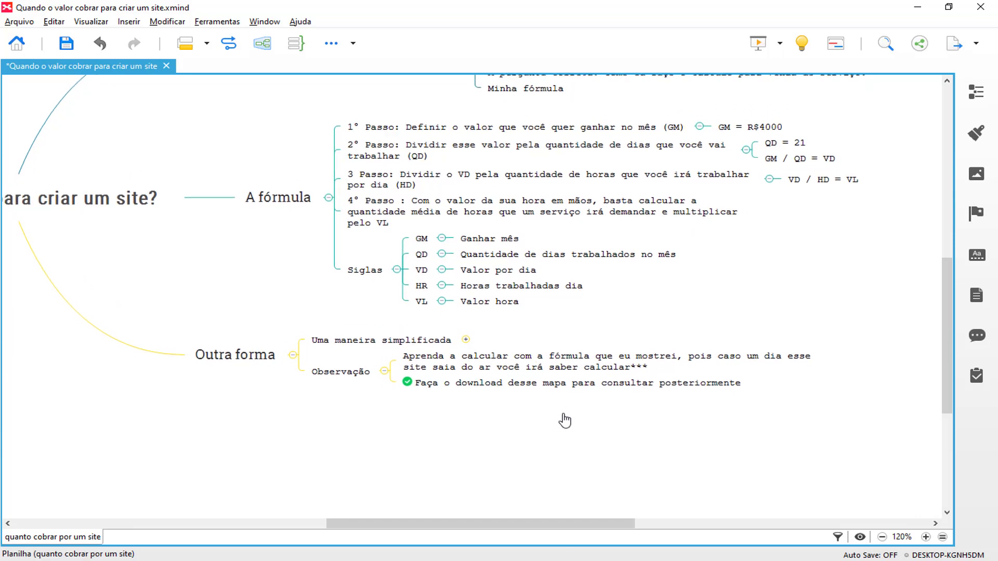
- Expand the "Uma maneira simplificada" topic in the mind map and switch to its linked page calculadorafreela.com/pt/ in Chrome
{"action": "left_click", "coordinate": [463, 330]}
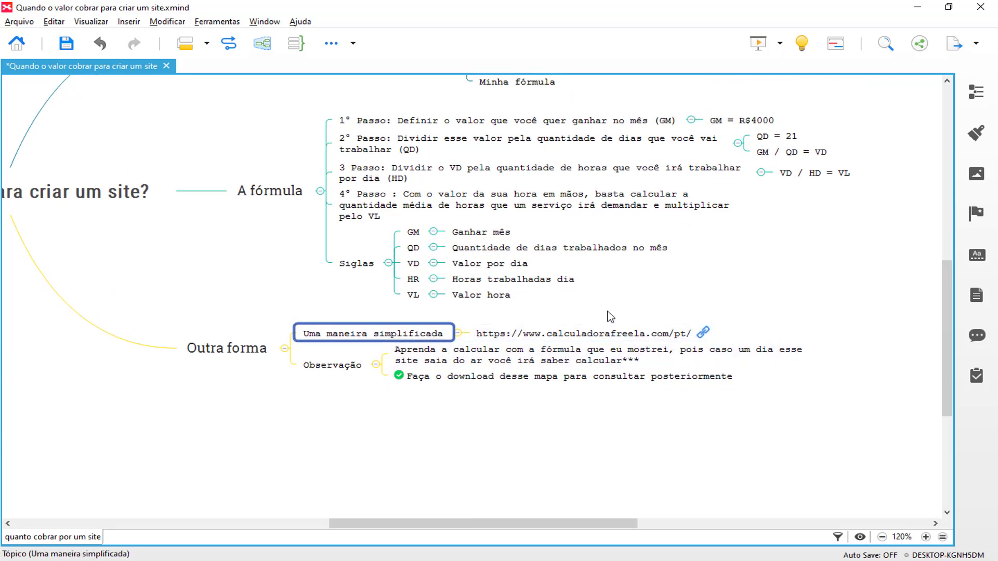
{"action": "left_click", "coordinate": [610, 331]}
{"action": "left_click", "coordinate": [571, 459]}
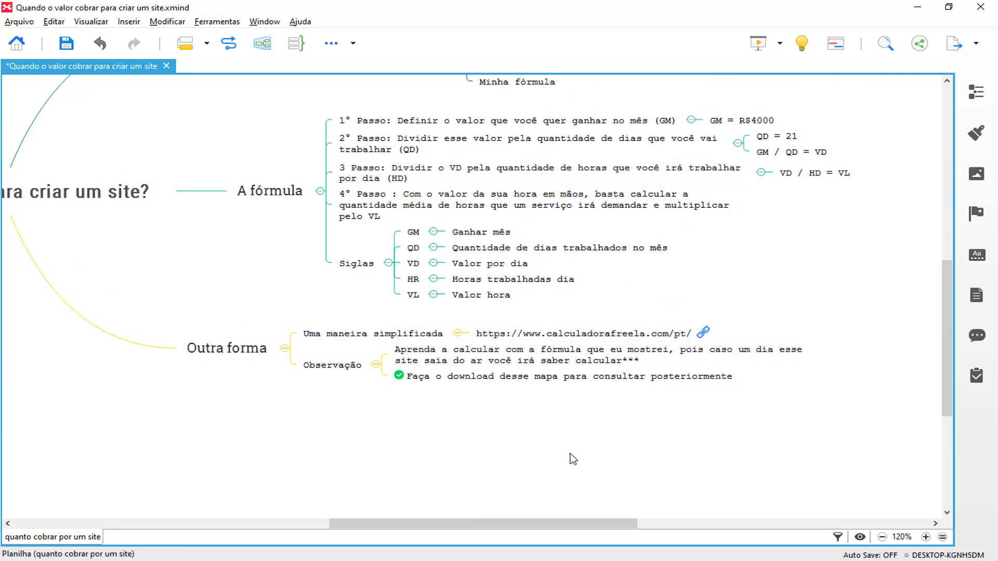
{"action": "left_click_drag", "start_coordinate": [576, 427], "coordinate": [610, 398]}
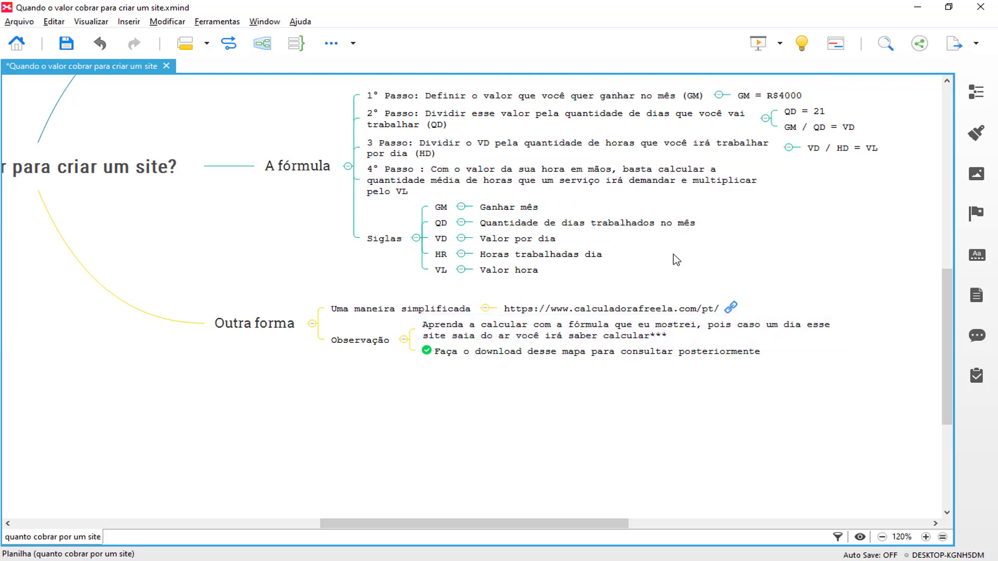
{"action": "left_click", "coordinate": [658, 310]}
{"action": "left_click", "coordinate": [664, 458]}
{"action": "left_click_drag", "start_coordinate": [593, 457], "coordinate": [527, 487]}
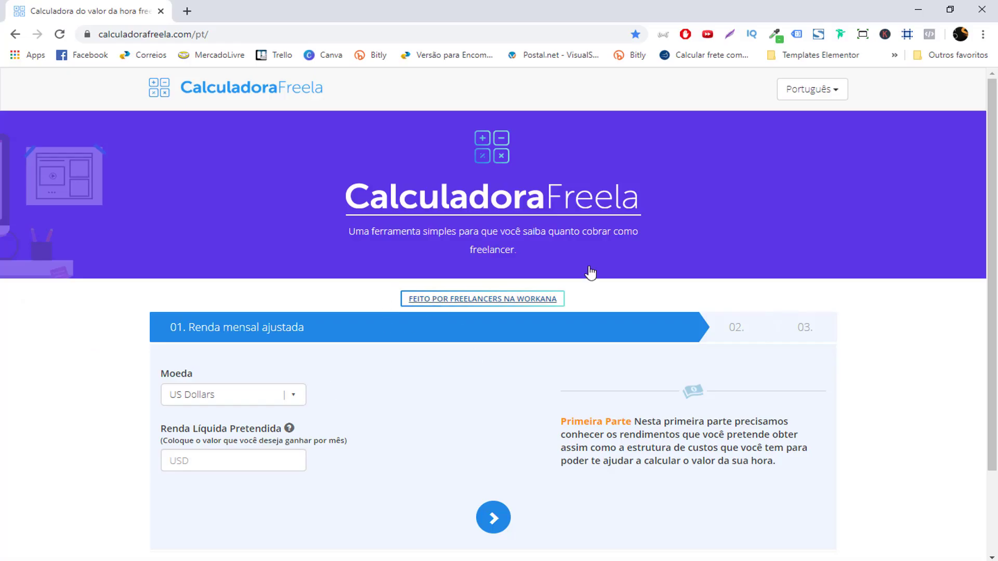
- Set the currency (Moeda) of the freelancer calculator to Reais
{"action": "scroll", "coordinate": [590, 271], "scroll_direction": "down", "scroll_amount": 2}
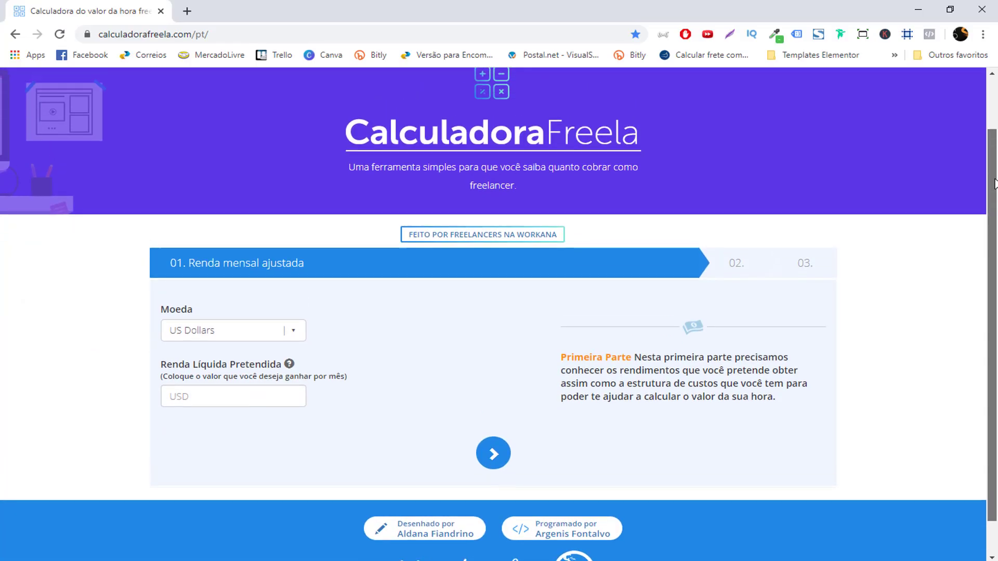
{"action": "scroll", "coordinate": [995, 151], "scroll_direction": "up", "scroll_amount": 2}
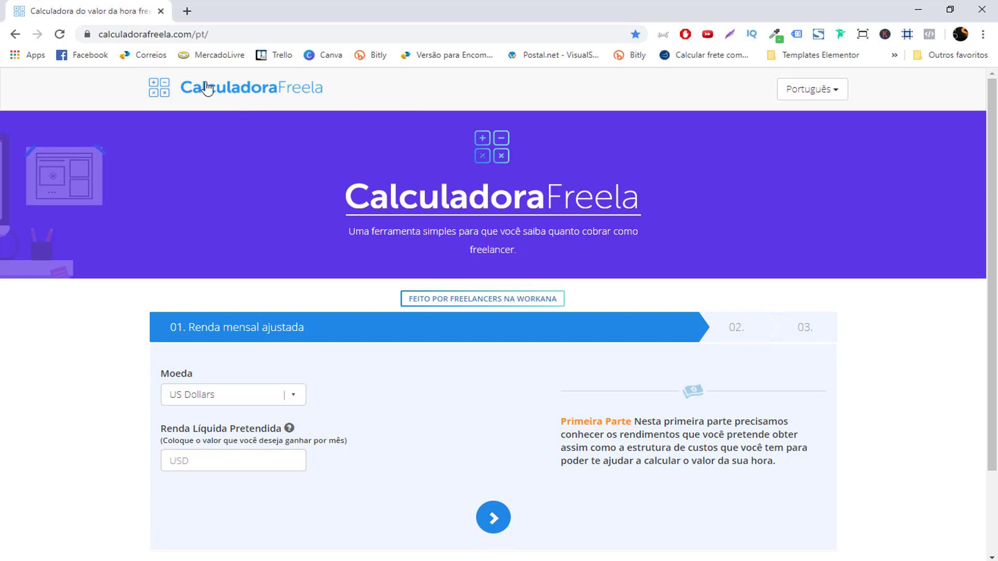
{"action": "scroll", "coordinate": [489, 199], "scroll_direction": "down", "scroll_amount": 2}
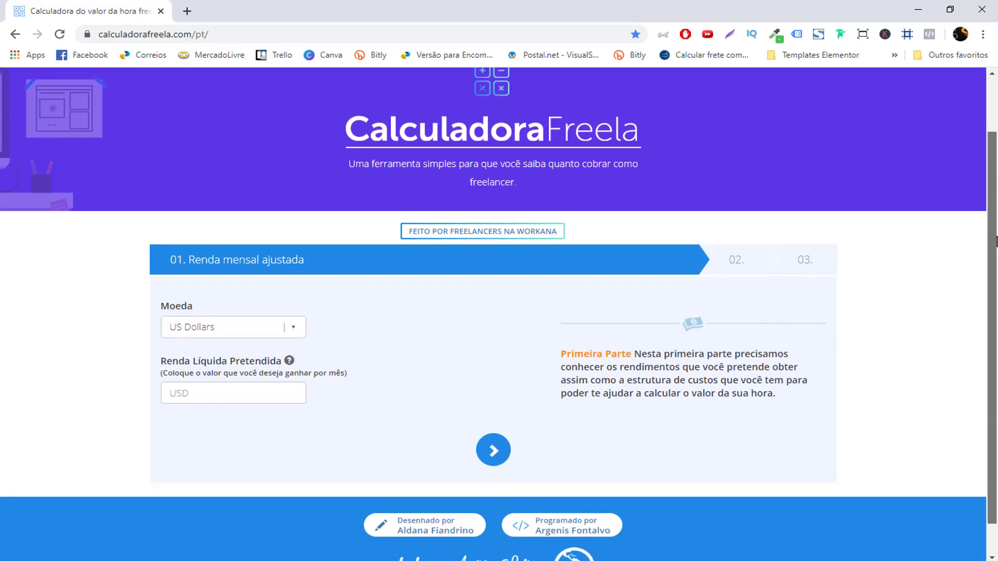
{"action": "scroll", "coordinate": [488, 199], "scroll_direction": "up", "scroll_amount": 2}
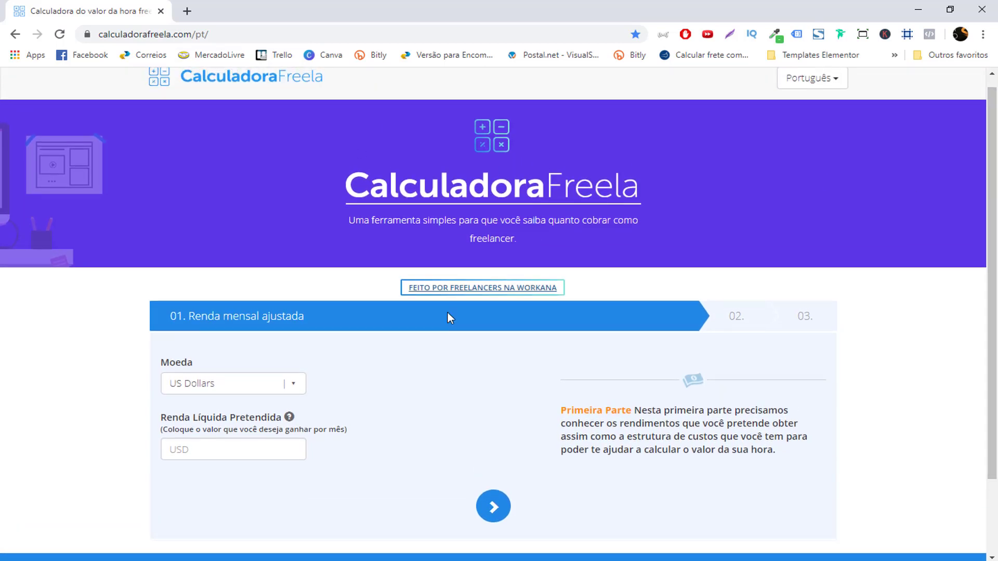
{"action": "scroll", "coordinate": [447, 312], "scroll_direction": "down", "scroll_amount": 2}
{"action": "scroll", "coordinate": [349, 390], "scroll_direction": "up", "scroll_amount": 3}
{"action": "left_click", "coordinate": [296, 396]}
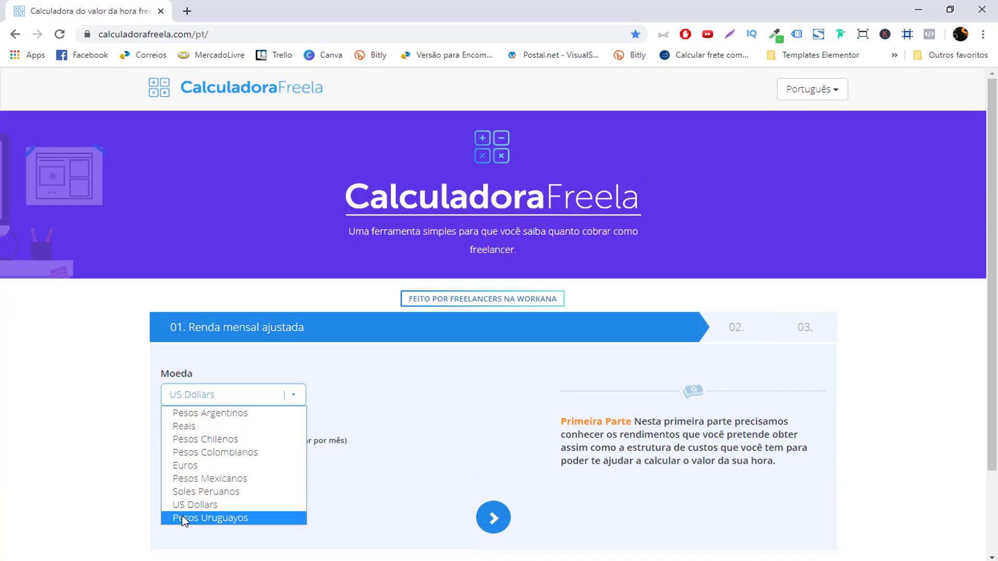
{"action": "left_click", "coordinate": [216, 427]}
- Enter 4000 as the desired net monthly income (Renda Líquida Pretendida) and proceed to the monthly costs form
{"action": "scroll", "coordinate": [156, 460], "scroll_direction": "down", "scroll_amount": 2}
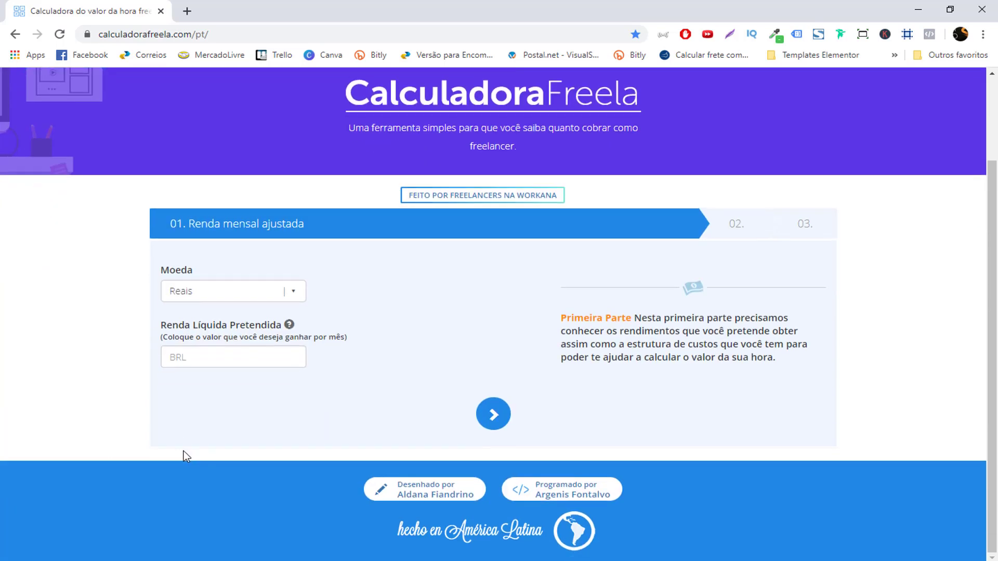
{"action": "left_click", "coordinate": [218, 358]}
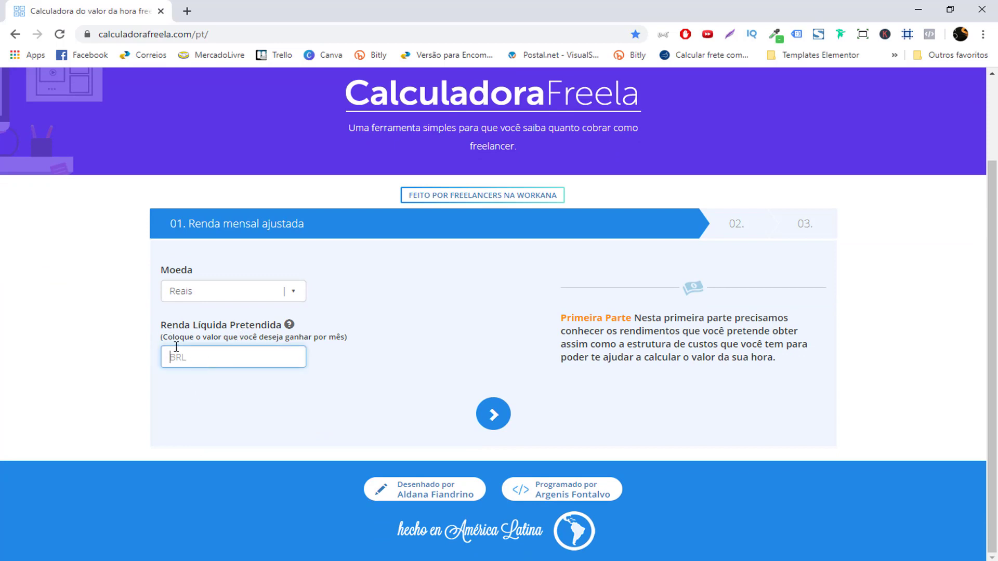
{"action": "left_click_drag", "start_coordinate": [159, 326], "coordinate": [308, 357]}
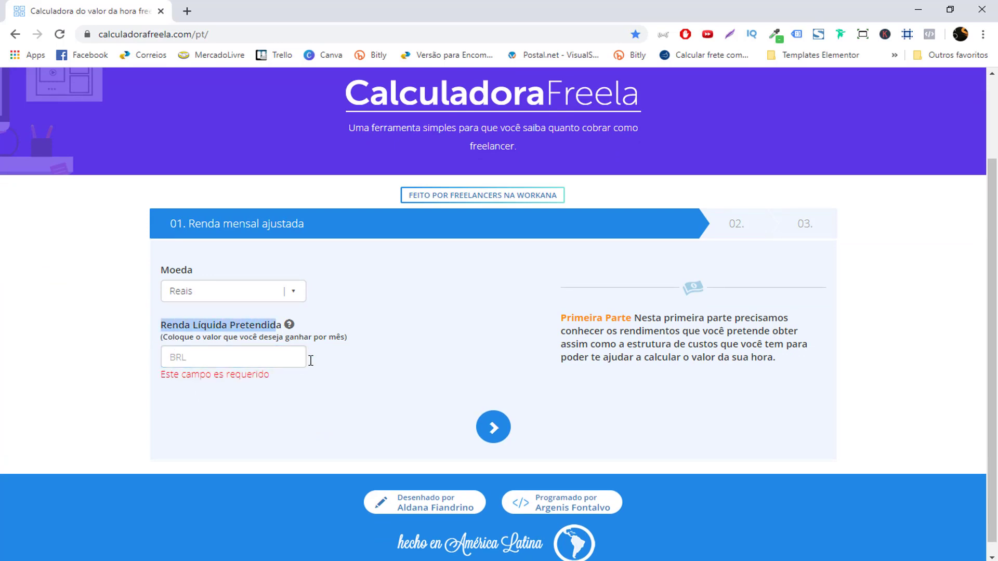
{"action": "left_click", "coordinate": [354, 367]}
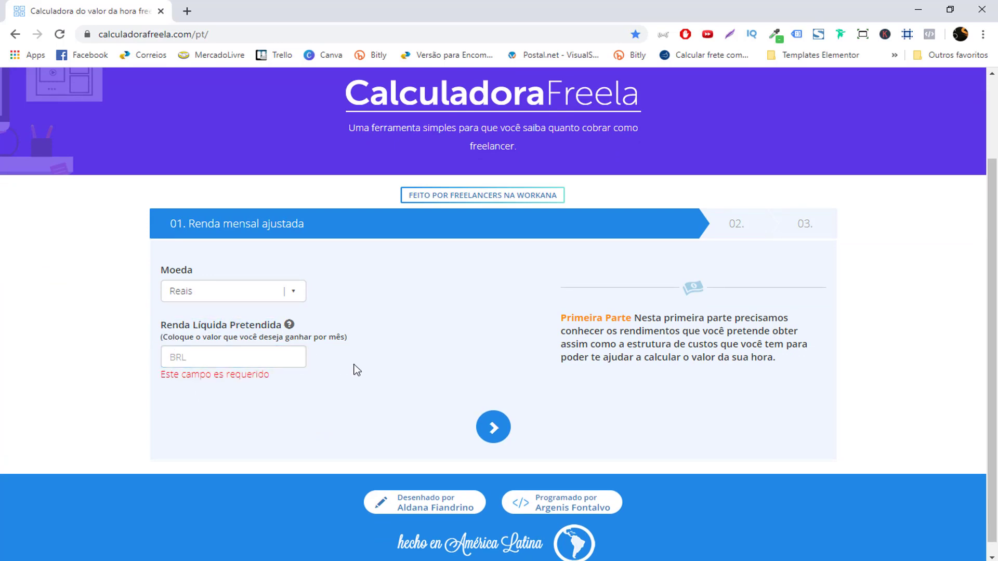
{"action": "left_click", "coordinate": [255, 361]}
{"action": "type", "text": "4000"}
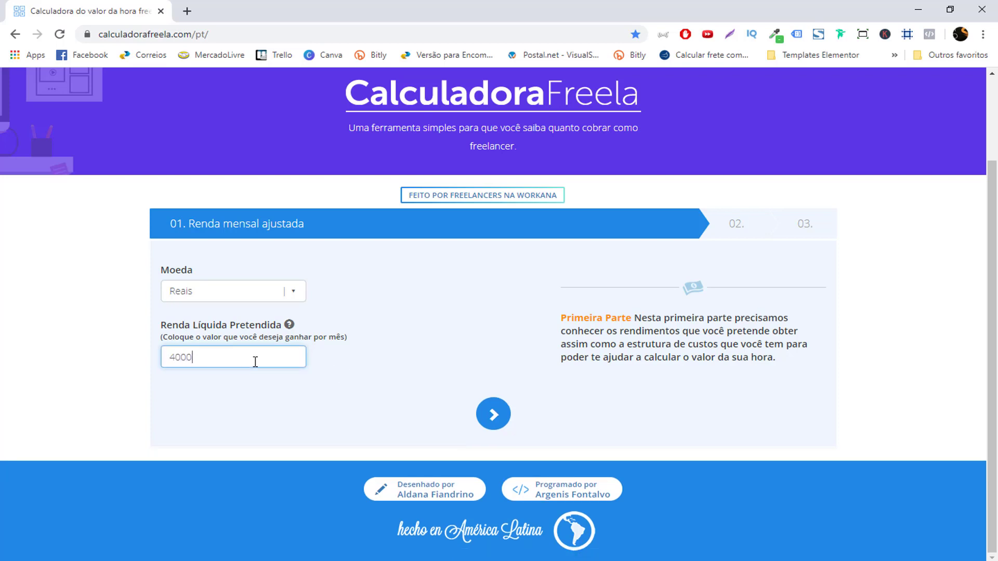
{"action": "left_click", "coordinate": [234, 415]}
{"action": "left_click", "coordinate": [503, 423]}
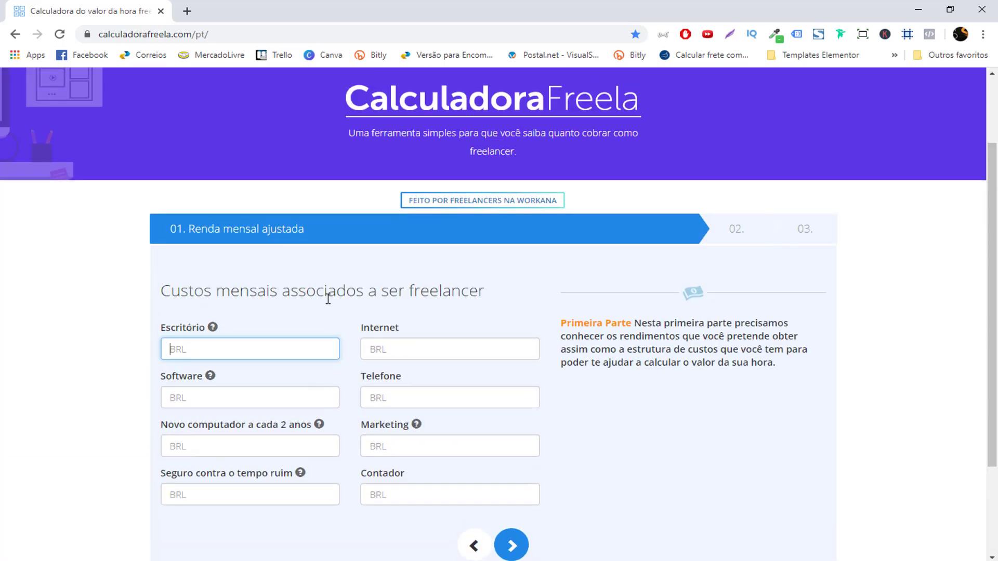
- Look over the fields under "Custos mensais associados a ser freelancer"
{"action": "left_click", "coordinate": [323, 313]}
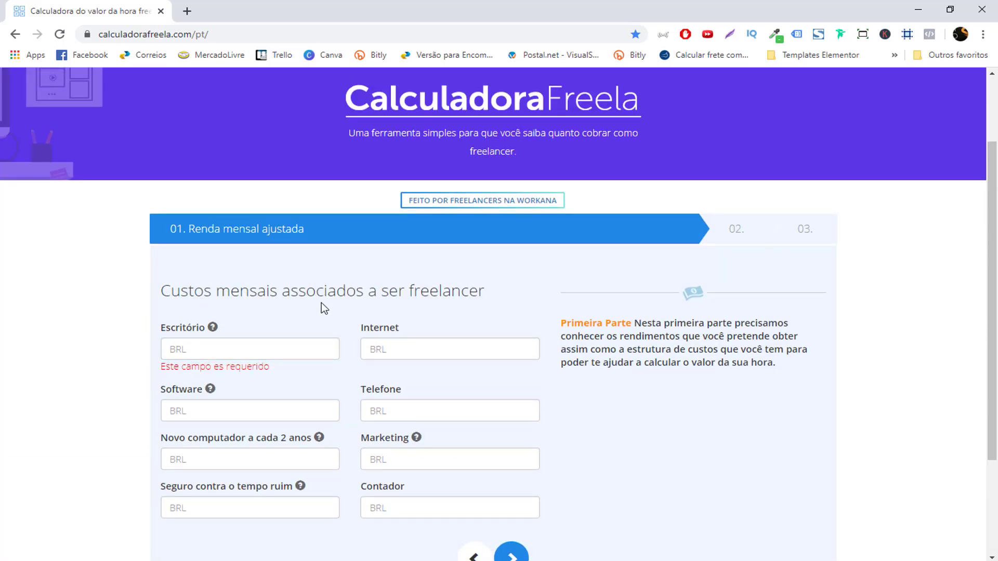
{"action": "scroll", "coordinate": [216, 388], "scroll_direction": "down", "scroll_amount": 3}
{"action": "scroll", "coordinate": [283, 260], "scroll_direction": "up", "scroll_amount": 3}
{"action": "scroll", "coordinate": [176, 266], "scroll_direction": "down", "scroll_amount": 1}
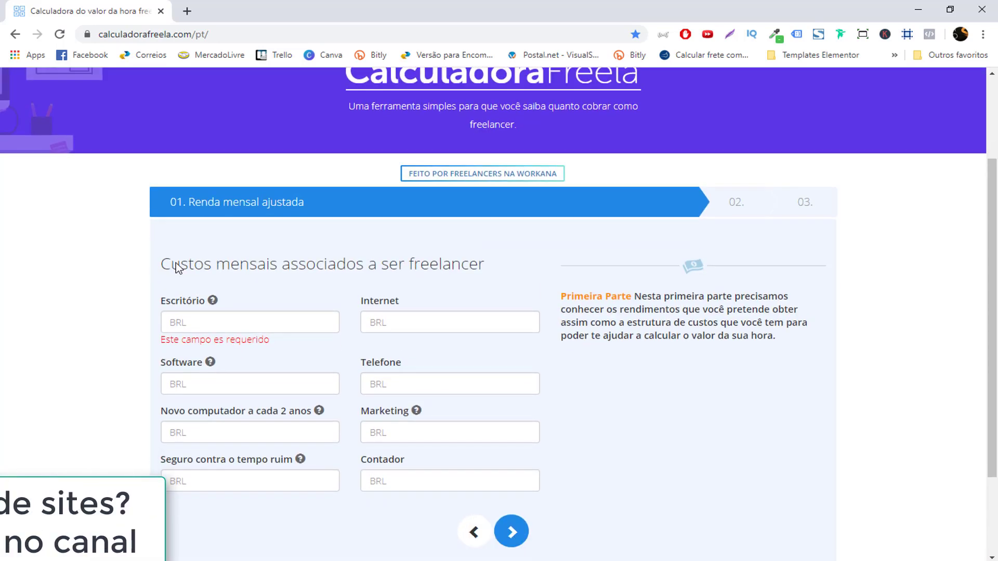
{"action": "scroll", "coordinate": [306, 430], "scroll_direction": "up", "scroll_amount": 2}
{"action": "scroll", "coordinate": [305, 430], "scroll_direction": "down", "scroll_amount": 1}
{"action": "left_click_drag", "start_coordinate": [170, 277], "coordinate": [327, 278]}
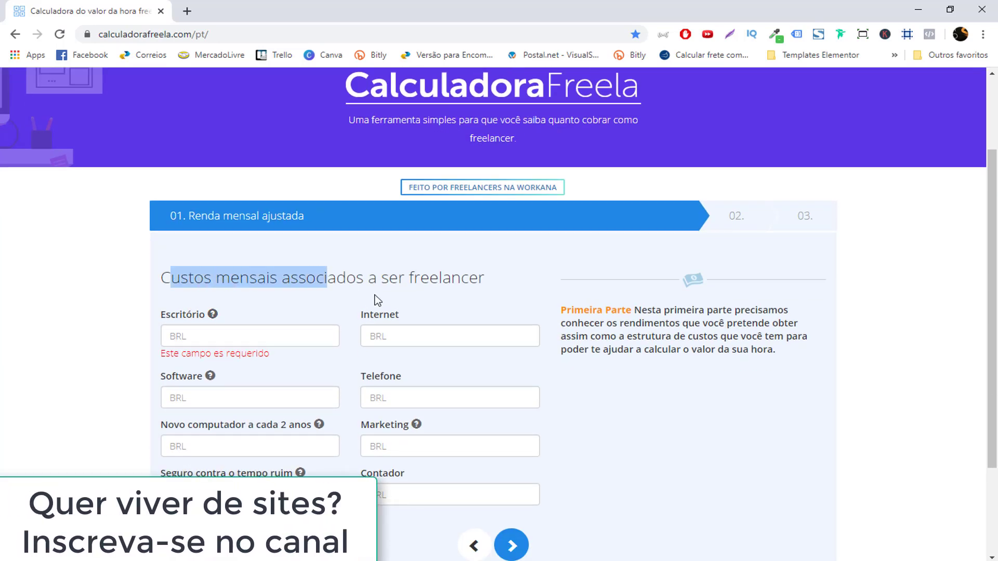
{"action": "left_click", "coordinate": [378, 300]}
- Enter 500 as the monthly Escritório cost
{"action": "left_click", "coordinate": [193, 328]}
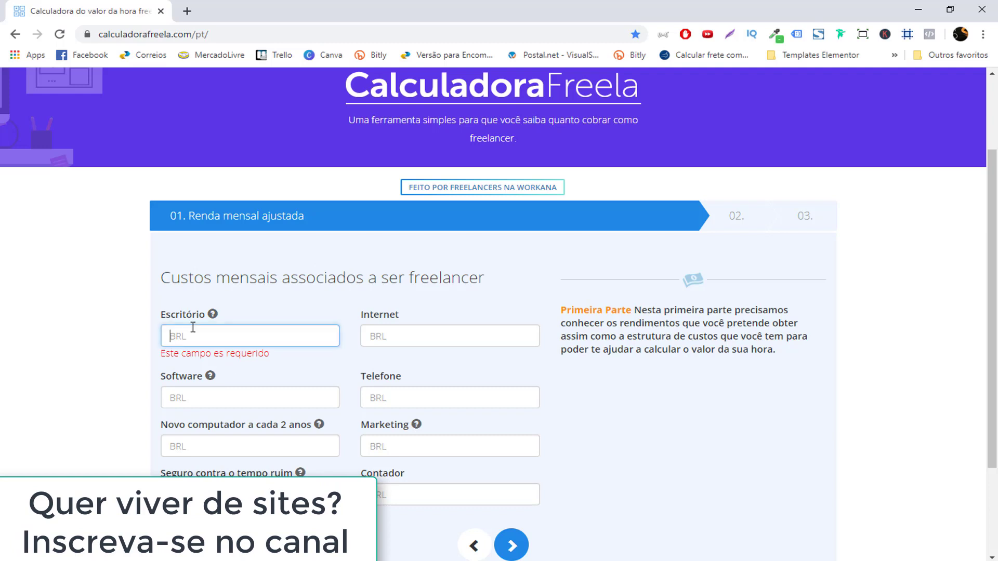
{"action": "scroll", "coordinate": [223, 327], "scroll_direction": "down", "scroll_amount": 2}
{"action": "scroll", "coordinate": [254, 324], "scroll_direction": "up", "scroll_amount": 1}
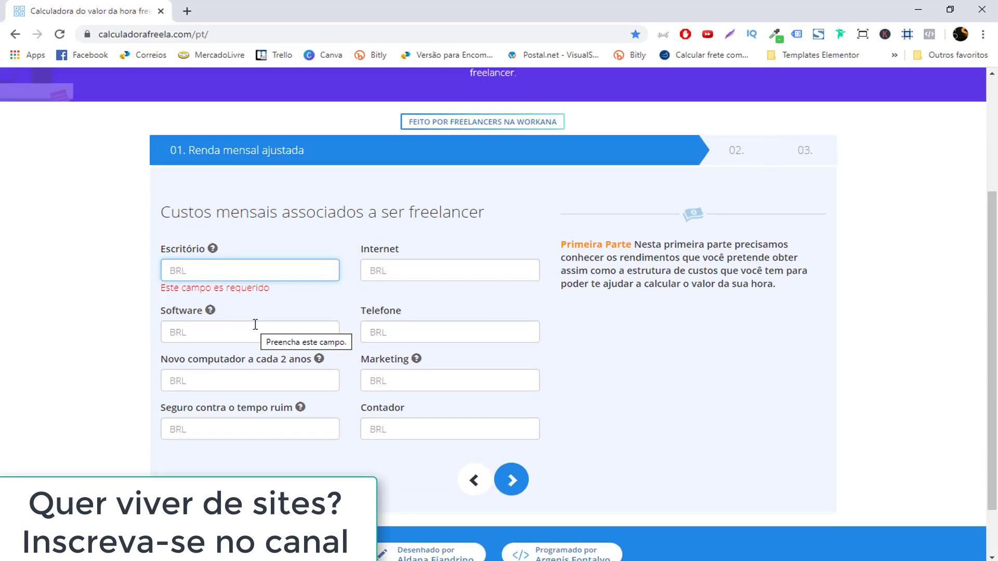
{"action": "type", "text": "500"}
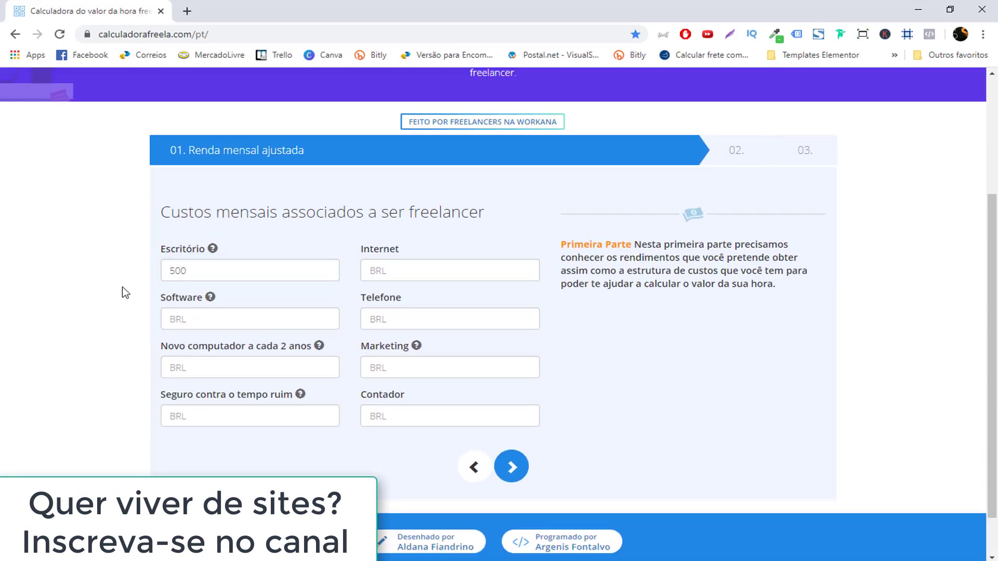
- Replace the Escritório cost with 0
{"action": "left_click_drag", "start_coordinate": [216, 270], "coordinate": [12, 271]}
{"action": "type", "text": "0"}
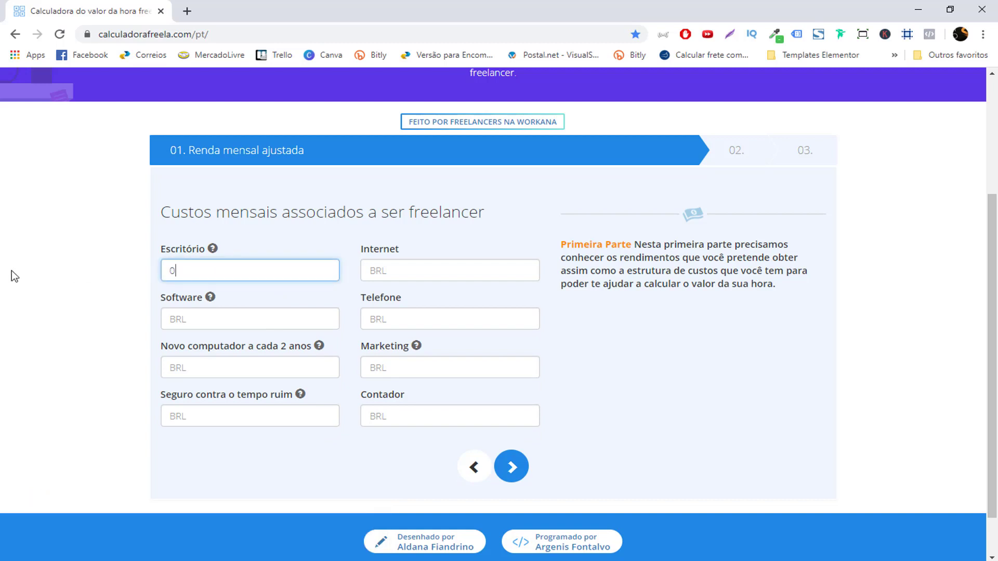
{"action": "left_click", "coordinate": [11, 270]}
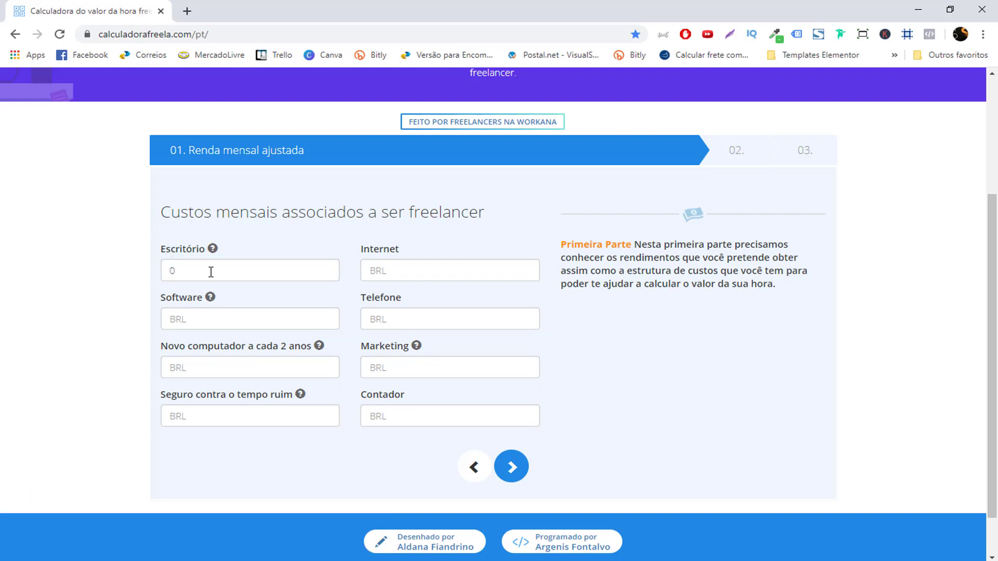
- Try 300 as the Escritório cost, and set it back to 0
{"action": "left_click_drag", "start_coordinate": [212, 269], "coordinate": [73, 276]}
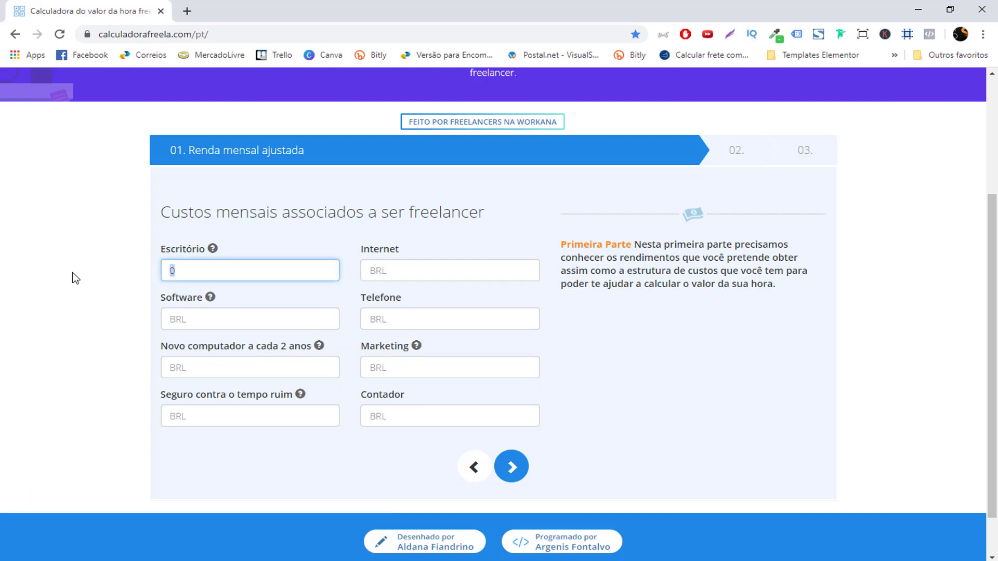
{"action": "type", "text": "300"}
{"action": "left_click_drag", "start_coordinate": [236, 274], "coordinate": [24, 265]}
{"action": "type", "text": "0"}
- Enter 70 as the monthly Internet cost
{"action": "scroll", "coordinate": [389, 362], "scroll_direction": "up", "scroll_amount": 1}
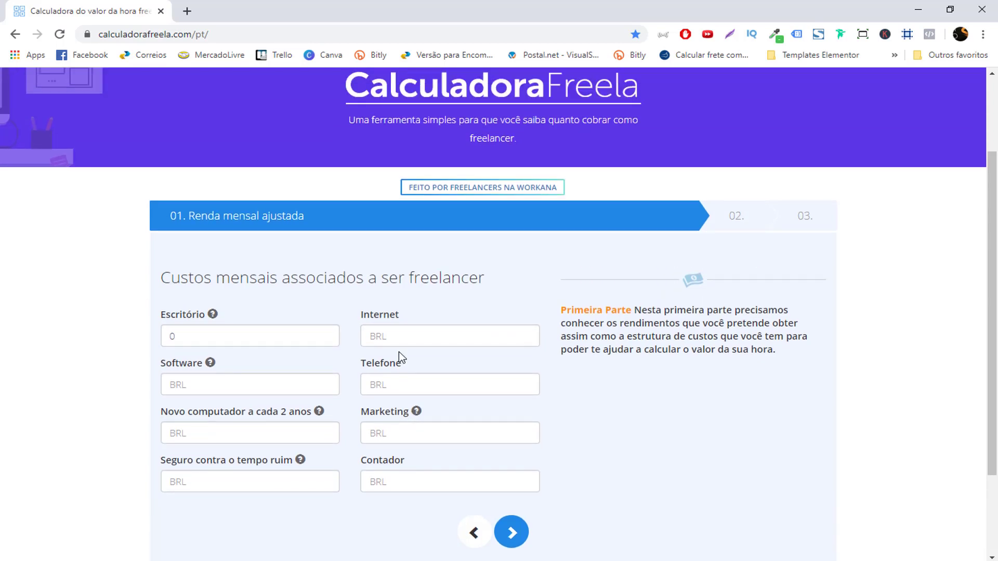
{"action": "left_click", "coordinate": [402, 337]}
{"action": "type", "text": "70"}
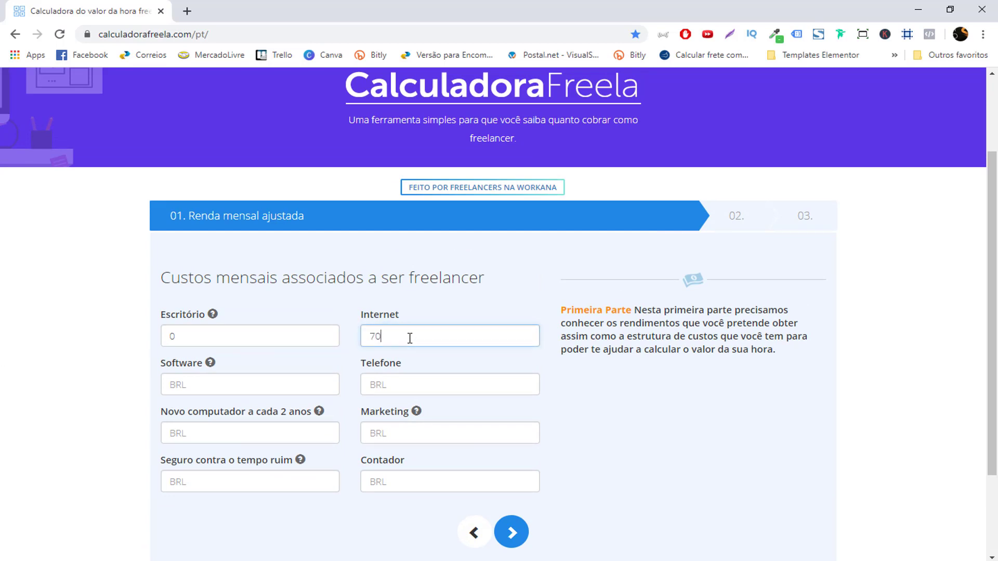
- Open the Windows Calculator for working out the Software cost and place it clear of the cost fields
{"action": "scroll", "coordinate": [120, 363], "scroll_direction": "down", "scroll_amount": 1}
{"action": "left_click", "coordinate": [200, 319]}
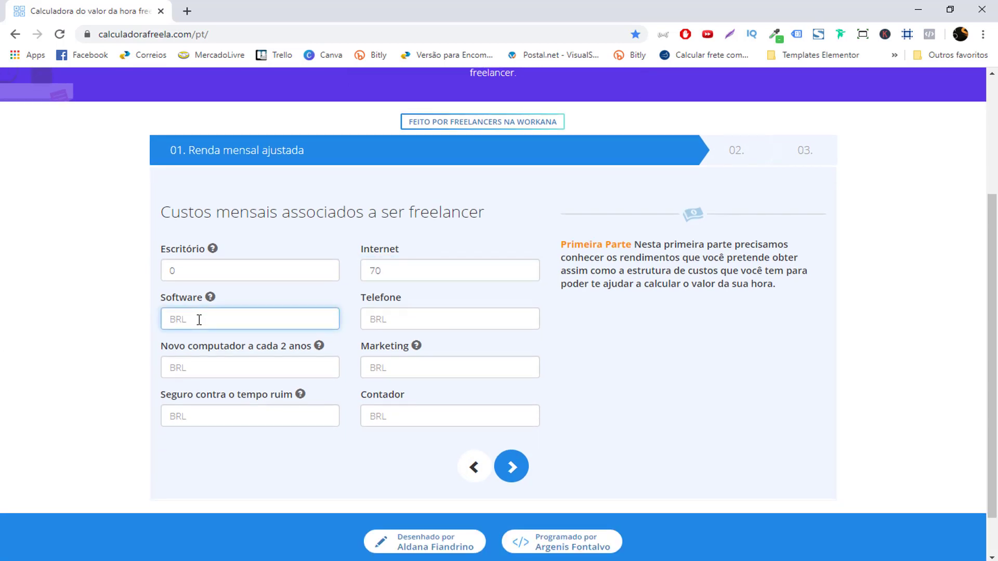
{"action": "key", "text": "super"}
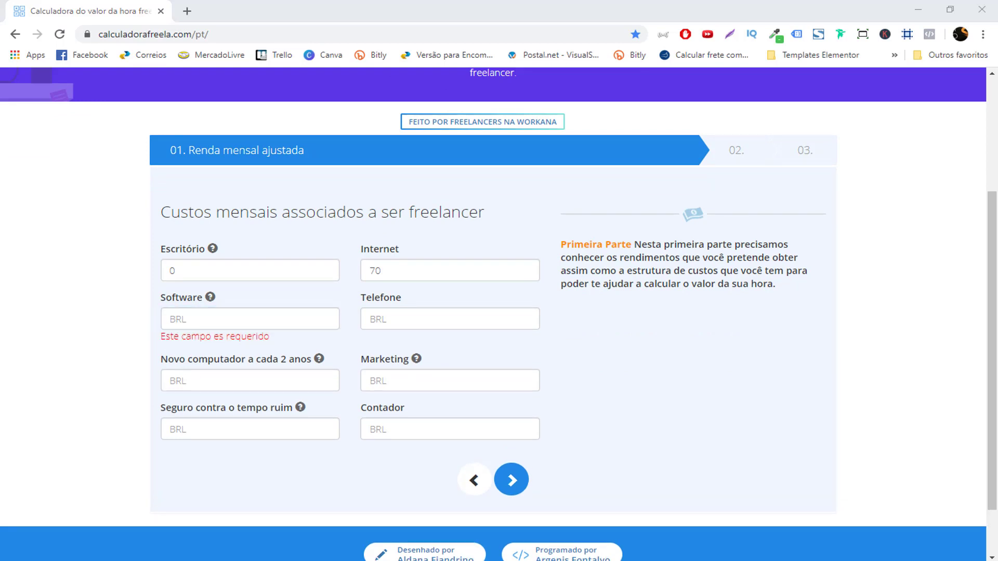
{"action": "type", "text": "cal"}
{"action": "key", "text": "Return"}
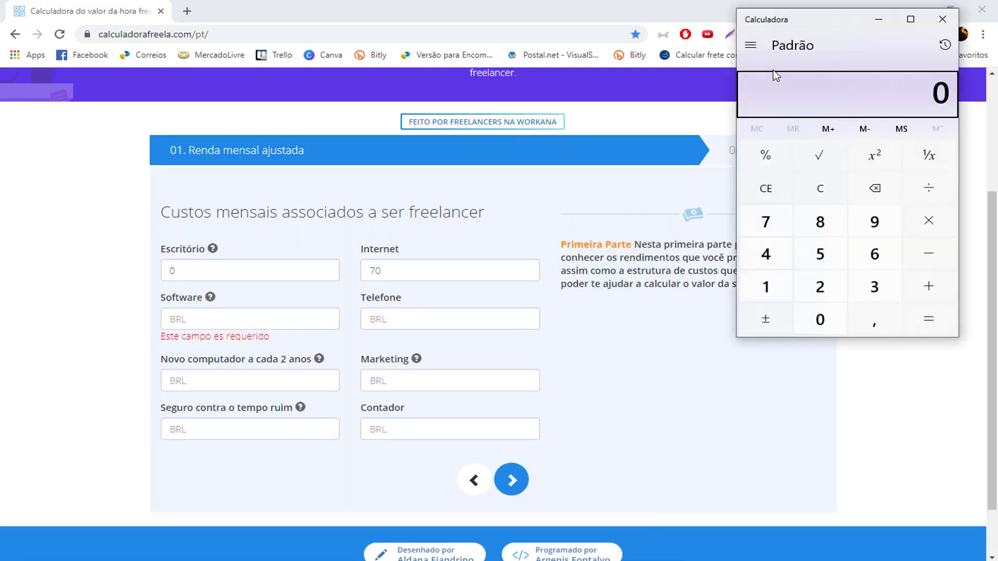
{"action": "left_click_drag", "start_coordinate": [810, 49], "coordinate": [741, 134]}
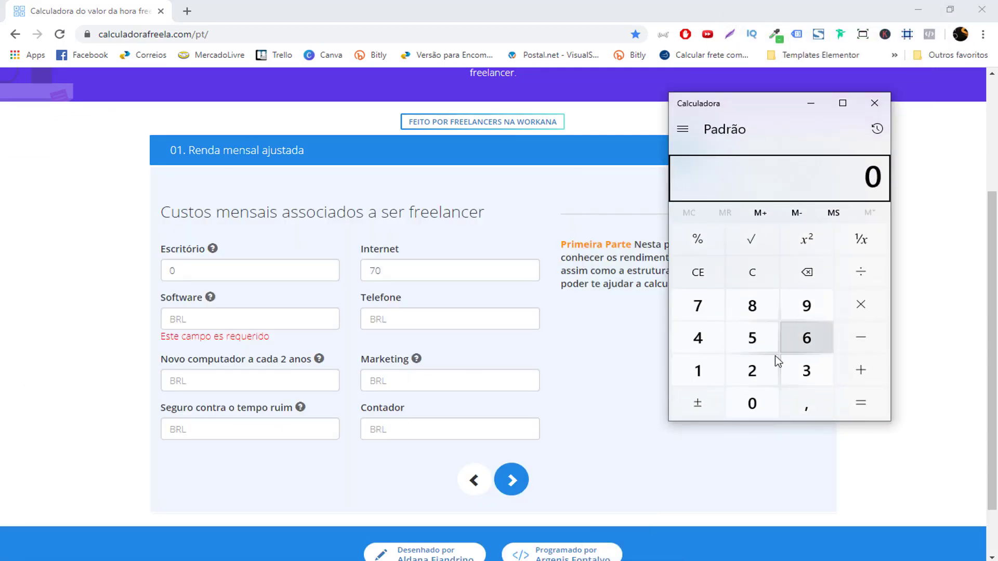
- Multiply 200 by 4 in the calculator
{"action": "left_click", "coordinate": [752, 371]}
{"action": "left_click", "coordinate": [752, 400]}
{"action": "left_click", "coordinate": [752, 401]}
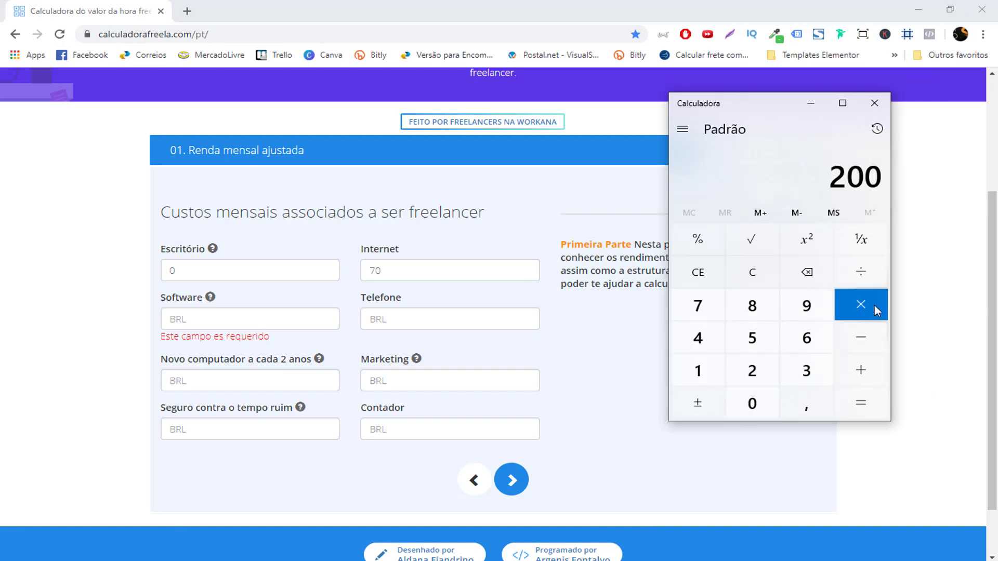
{"action": "left_click", "coordinate": [867, 305]}
{"action": "left_click", "coordinate": [698, 337]}
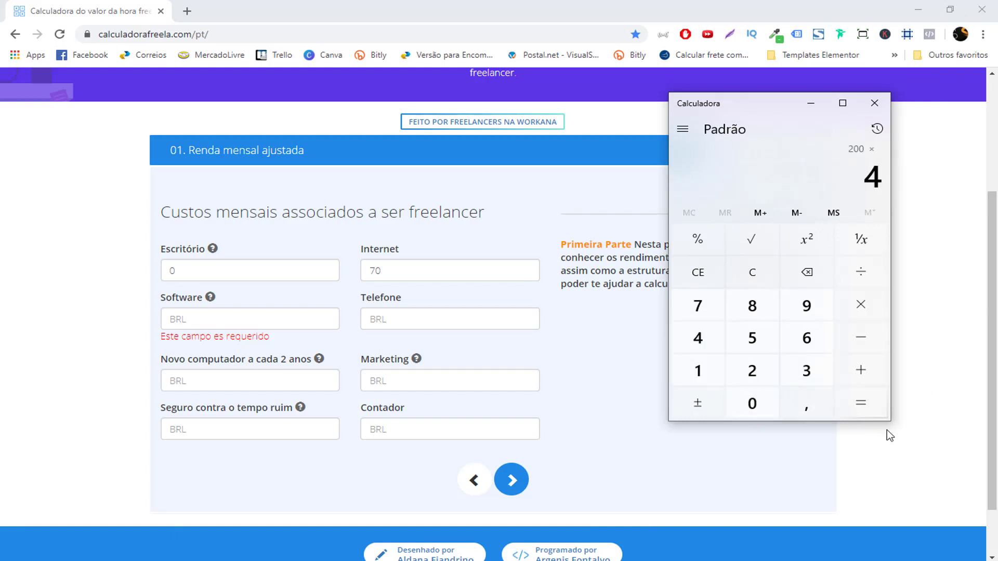
{"action": "left_click", "coordinate": [868, 410]}
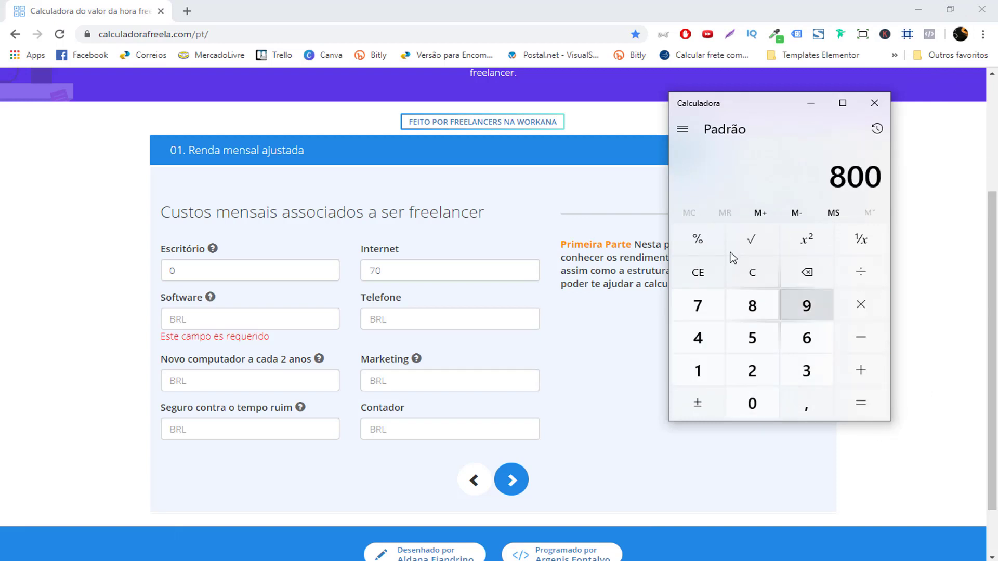
- Divide the product by 12 and enter 66,66 as the monthly Software cost in the freelancer calculator
{"action": "left_click", "coordinate": [853, 276]}
{"action": "left_click", "coordinate": [675, 370]}
{"action": "left_click", "coordinate": [752, 370]}
{"action": "left_click", "coordinate": [860, 370]}
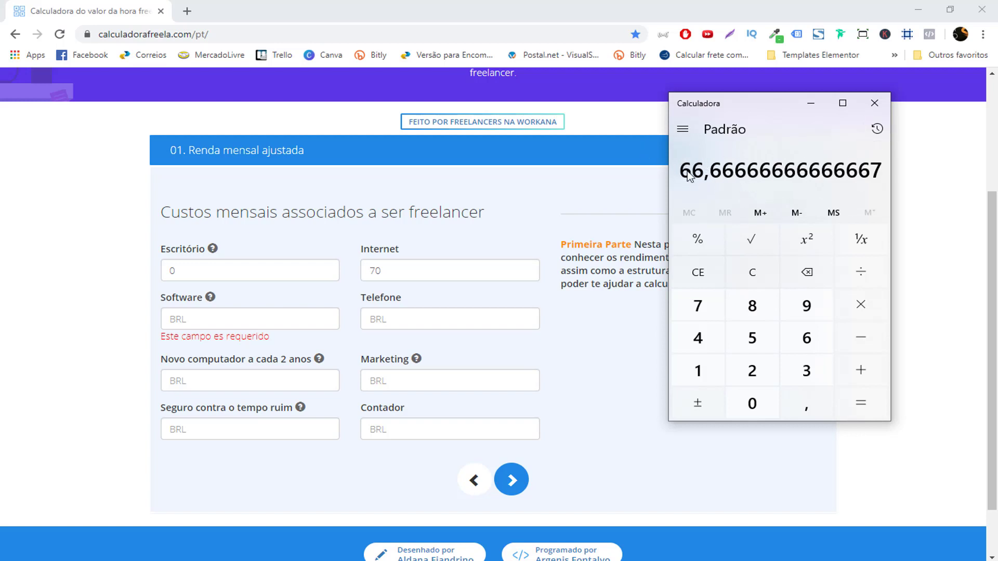
{"action": "left_click", "coordinate": [251, 319]}
{"action": "type", "text": "66,66"}
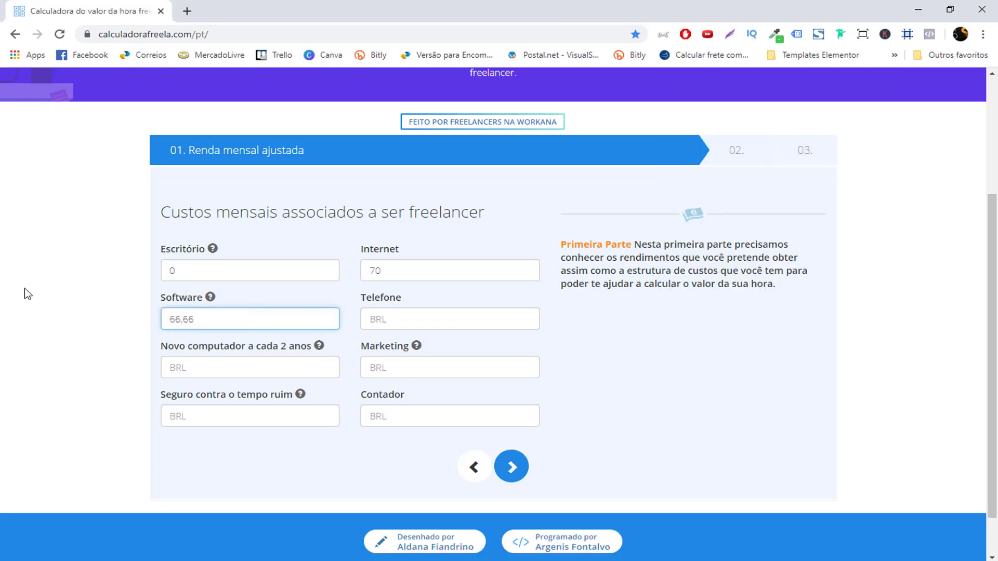
- Enter 0 as the monthly Telefone cost
{"action": "left_click", "coordinate": [28, 294]}
{"action": "scroll", "coordinate": [198, 310], "scroll_direction": "down", "scroll_amount": 1}
{"action": "scroll", "coordinate": [200, 294], "scroll_direction": "up", "scroll_amount": 2}
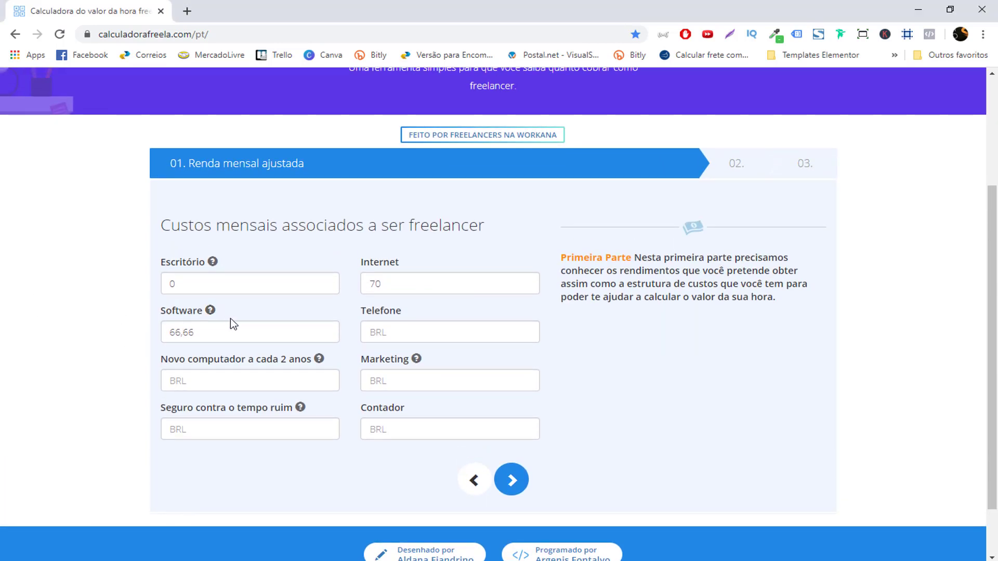
{"action": "scroll", "coordinate": [428, 367], "scroll_direction": "down", "scroll_amount": 1}
{"action": "scroll", "coordinate": [400, 339], "scroll_direction": "up", "scroll_amount": 1}
{"action": "left_click", "coordinate": [400, 335]}
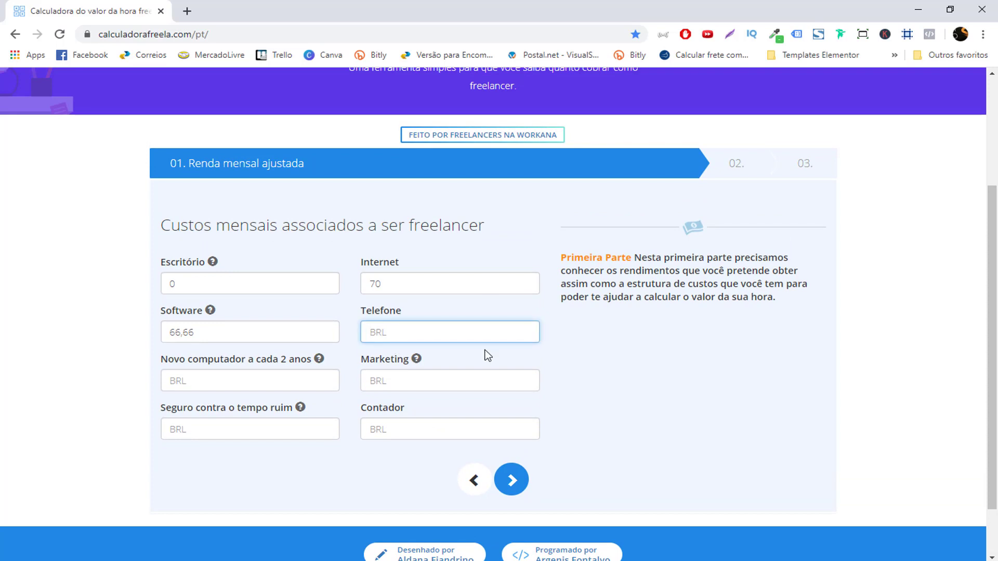
{"action": "type", "text": "0"}
{"action": "left_click", "coordinate": [631, 367]}
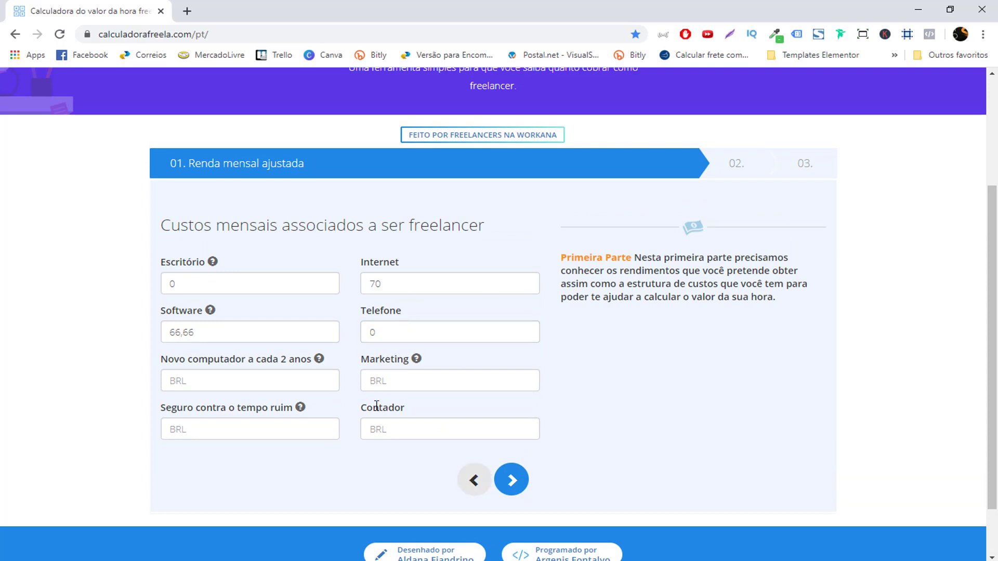
- Enter 0 as the monthly cost for both Novo computador a cada 2 anos and Marketing
{"action": "left_click", "coordinate": [250, 384]}
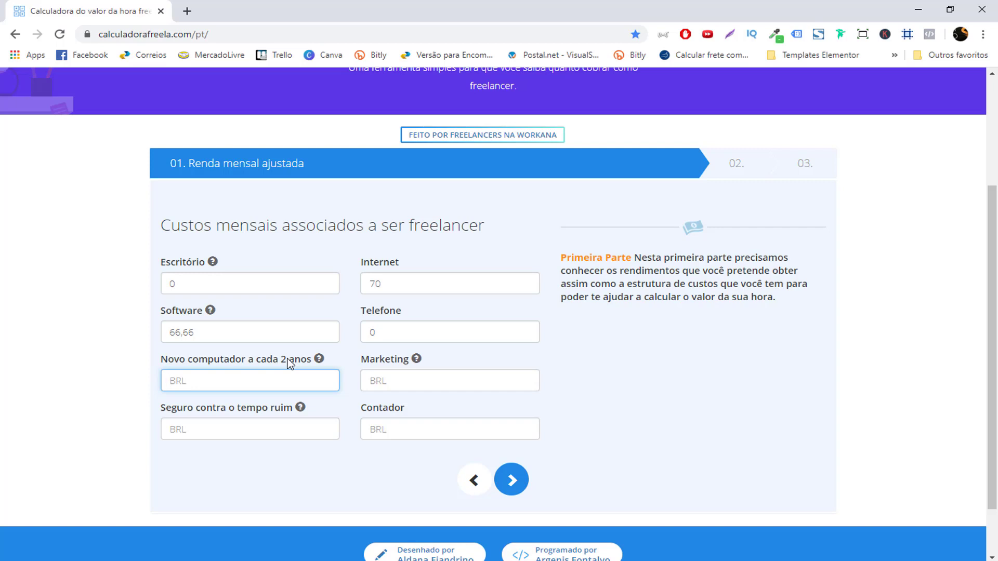
{"action": "type", "text": "0"}
{"action": "left_click", "coordinate": [469, 380]}
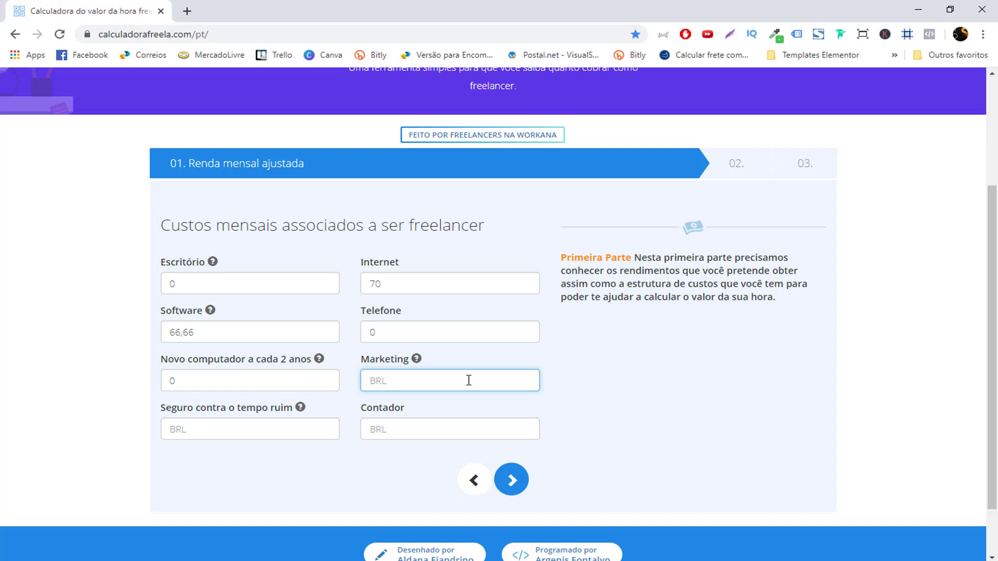
{"action": "scroll", "coordinate": [468, 374], "scroll_direction": "down", "scroll_amount": 1}
{"action": "scroll", "coordinate": [403, 412], "scroll_direction": "up", "scroll_amount": 1}
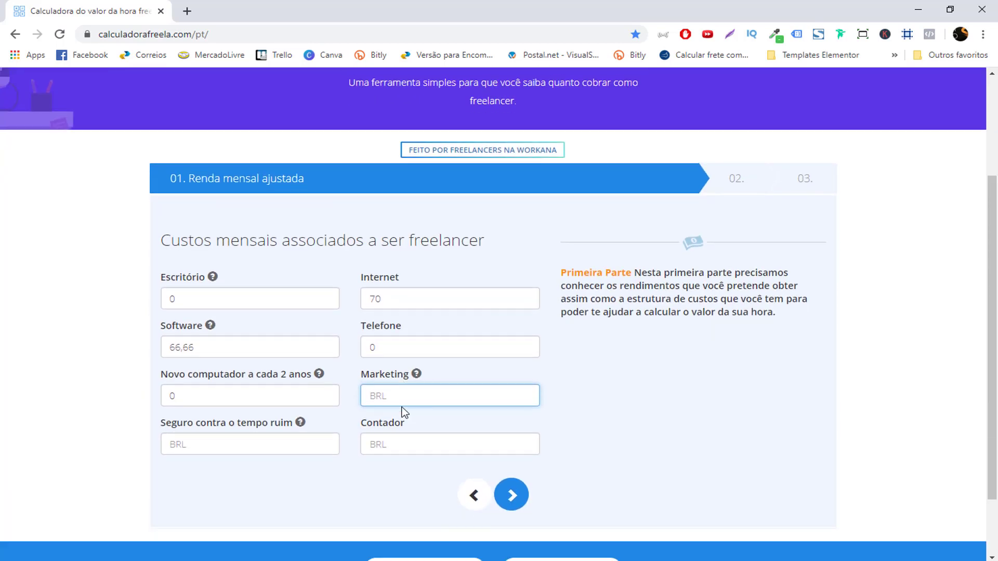
{"action": "scroll", "coordinate": [408, 392], "scroll_direction": "down", "scroll_amount": 1}
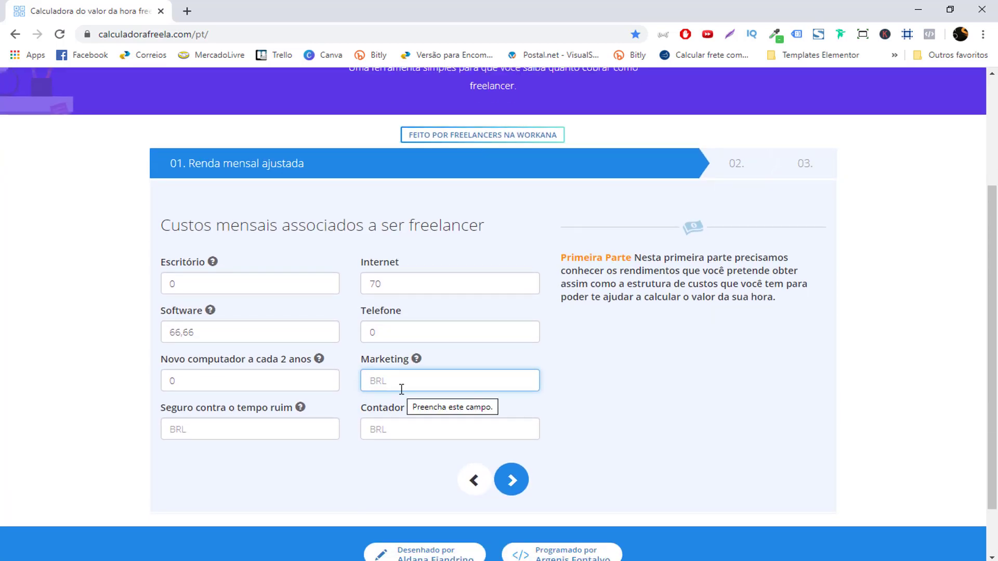
{"action": "type", "text": "0"}
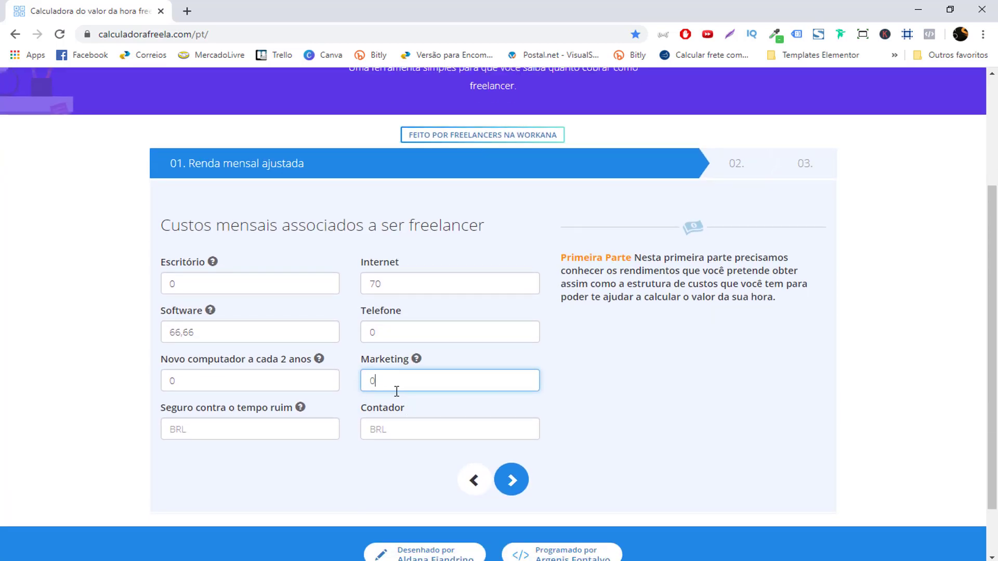
{"action": "left_click", "coordinate": [16, 343]}
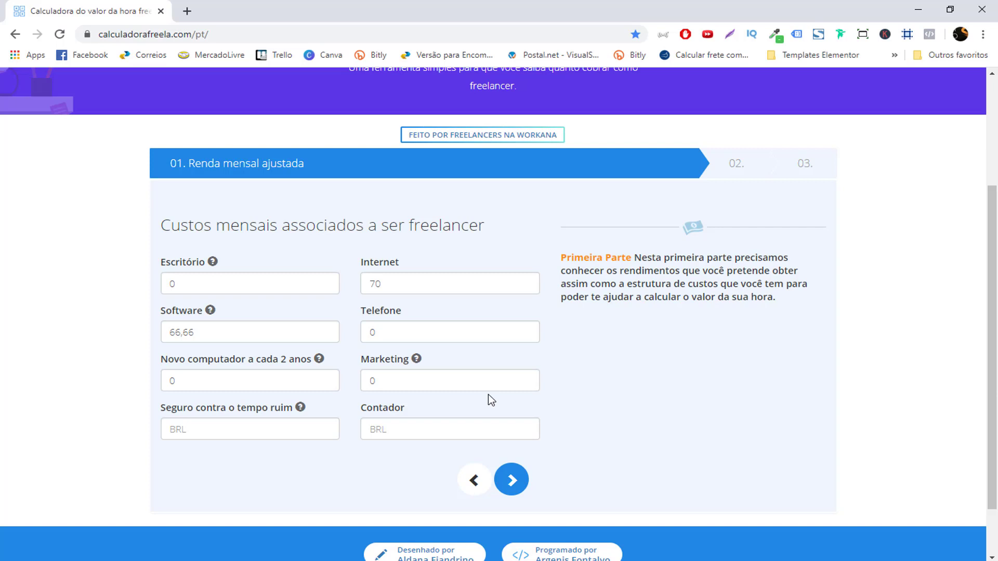
{"action": "scroll", "coordinate": [492, 400], "scroll_direction": "down", "scroll_amount": 1}
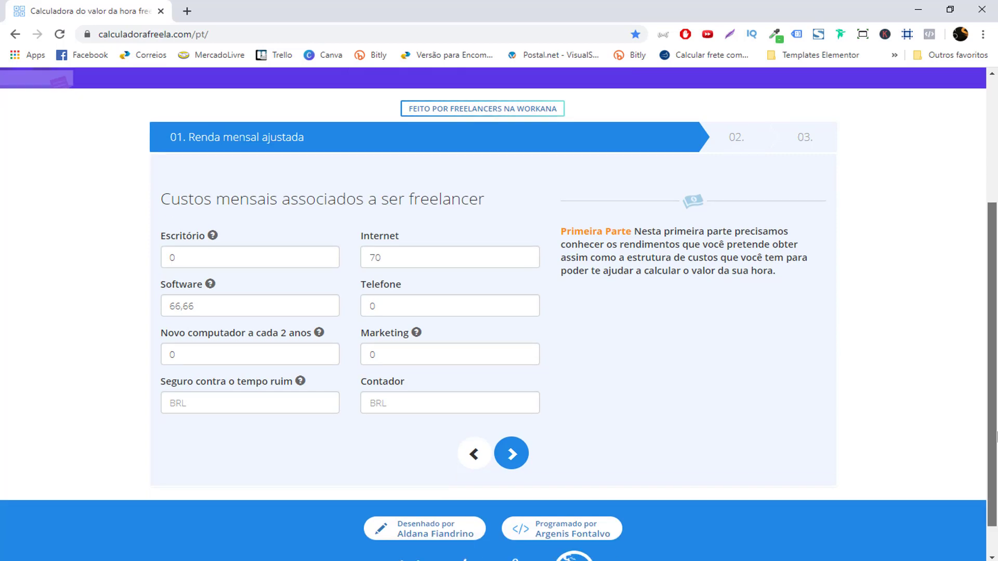
{"action": "scroll", "coordinate": [492, 400], "scroll_direction": "up", "scroll_amount": 1}
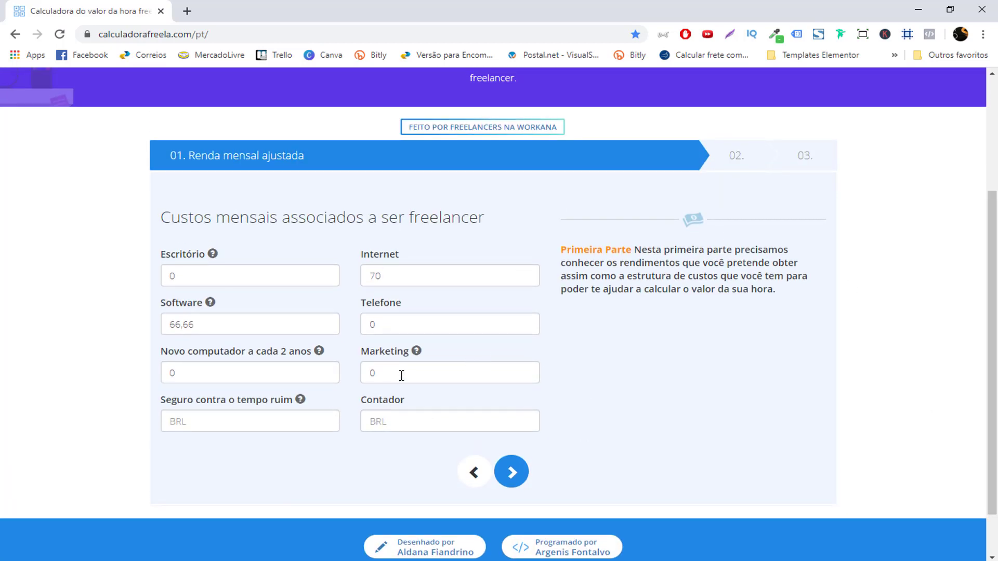
- Check the help note for Seguro contra o tempo ruim and enter 0 as its monthly cost
{"action": "left_click", "coordinate": [215, 429]}
{"action": "scroll", "coordinate": [77, 431], "scroll_direction": "down", "scroll_amount": 1}
{"action": "scroll", "coordinate": [77, 430], "scroll_direction": "up", "scroll_amount": 1}
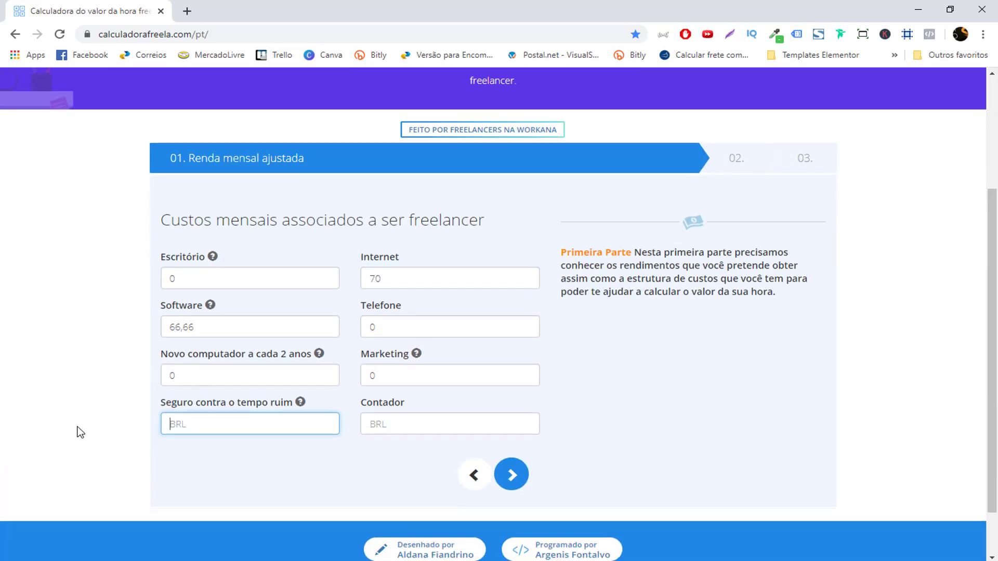
{"action": "scroll", "coordinate": [77, 431], "scroll_direction": "down", "scroll_amount": 1}
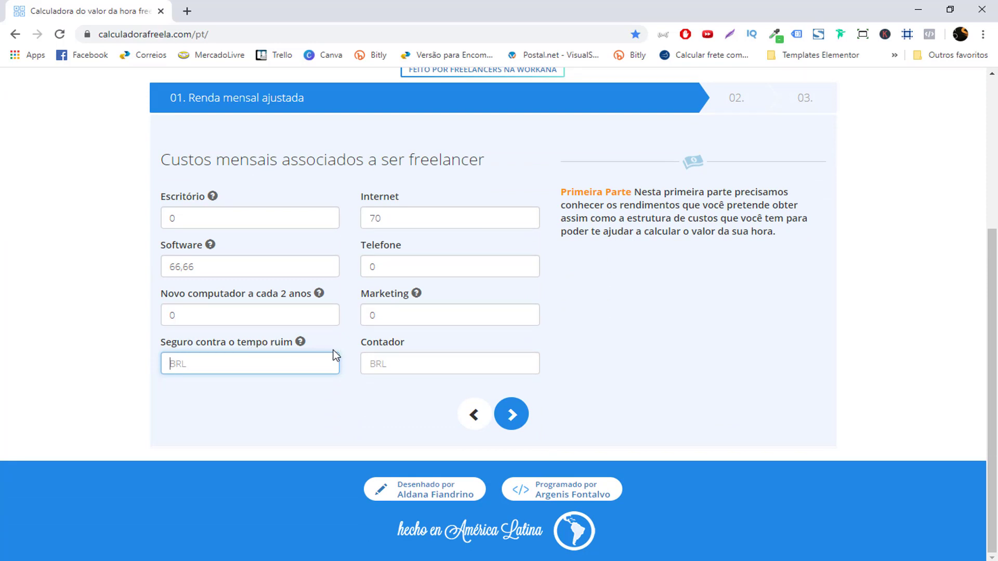
{"action": "mouse_move", "coordinate": [300, 344]}
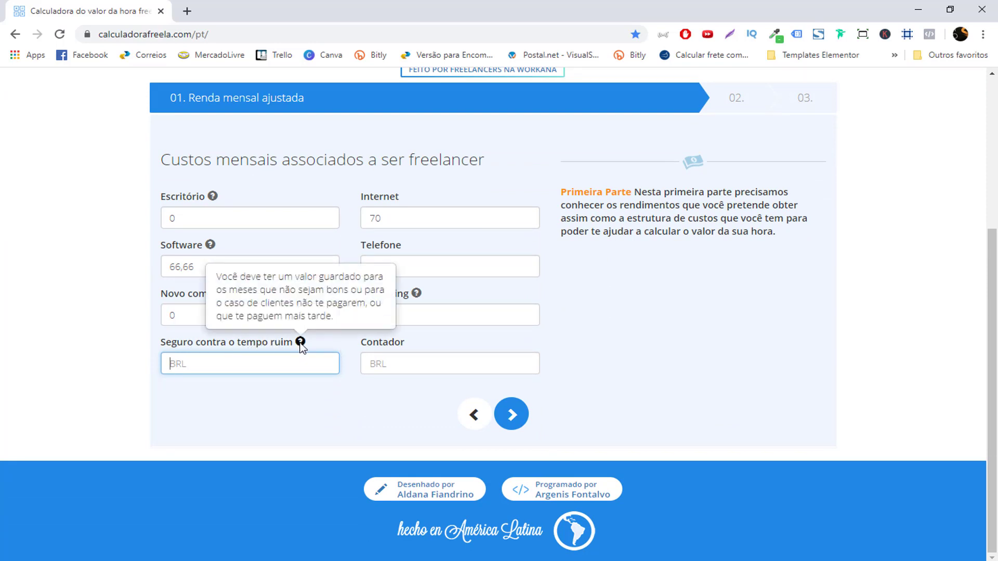
{"action": "type", "text": "0"}
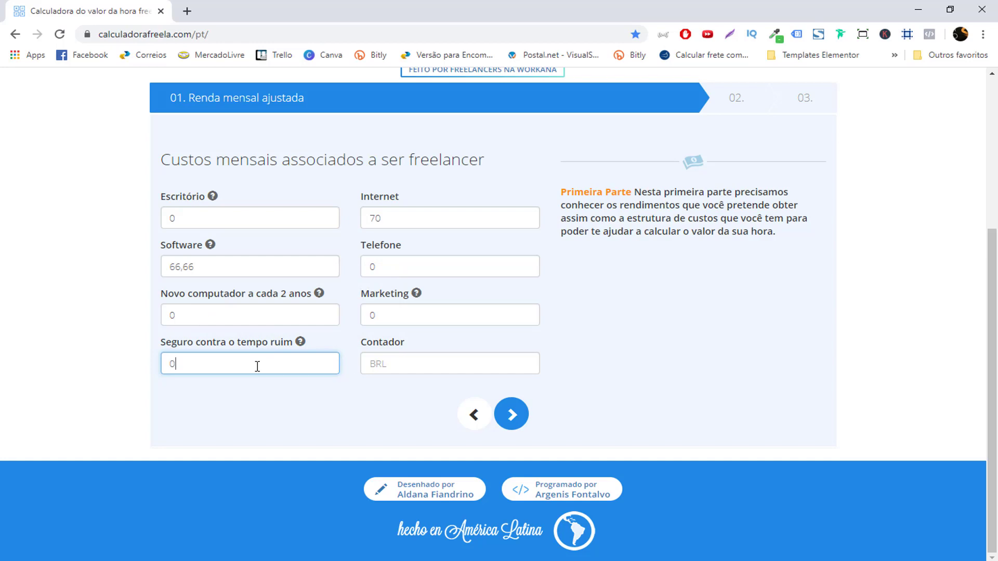
{"action": "left_click", "coordinate": [40, 357]}
- Enter 0 as the monthly Contador cost and continue to the Custos de vida section
{"action": "scroll", "coordinate": [219, 364], "scroll_direction": "up", "scroll_amount": 3}
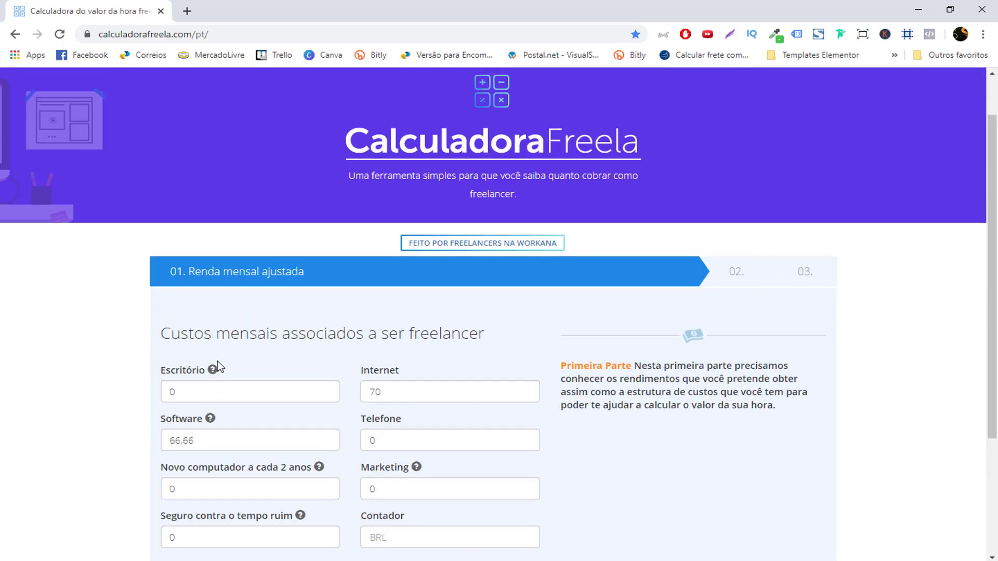
{"action": "scroll", "coordinate": [219, 364], "scroll_direction": "down", "scroll_amount": 3}
{"action": "left_click", "coordinate": [418, 367]}
{"action": "type", "text": "0"}
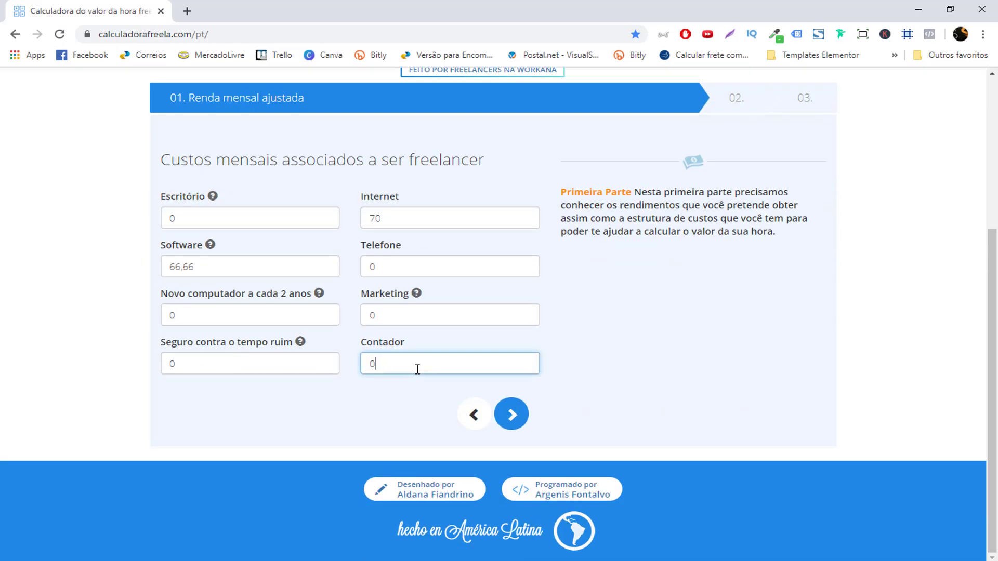
{"action": "left_click", "coordinate": [486, 296]}
{"action": "left_click", "coordinate": [527, 426]}
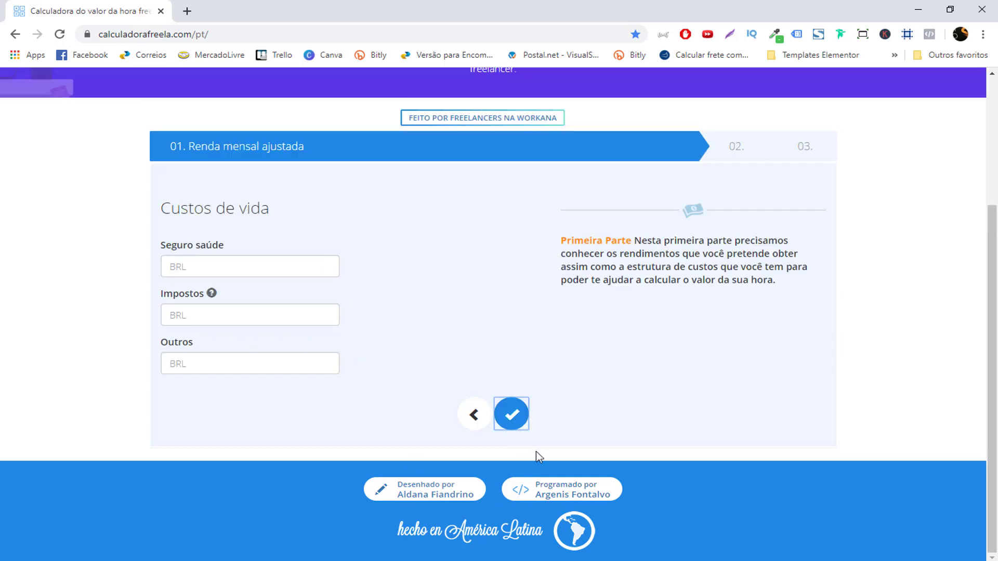
{"action": "left_click", "coordinate": [512, 414]}
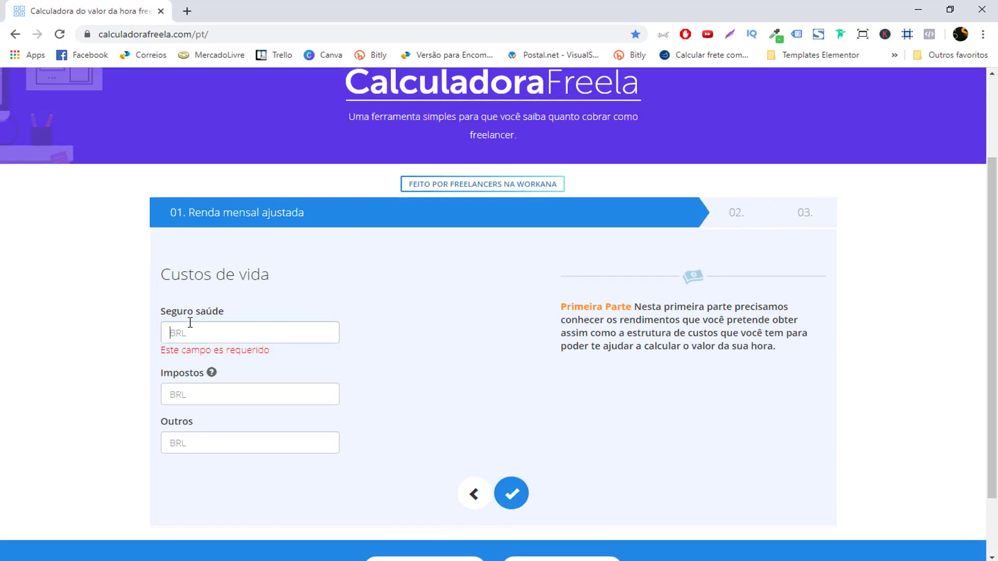
- Enter 0 for Seguro saúde, Impostos and Outros, and submit the living costs to reach the annual billable hours section
{"action": "left_click_drag", "start_coordinate": [150, 264], "coordinate": [302, 280]}
{"action": "left_click", "coordinate": [269, 338]}
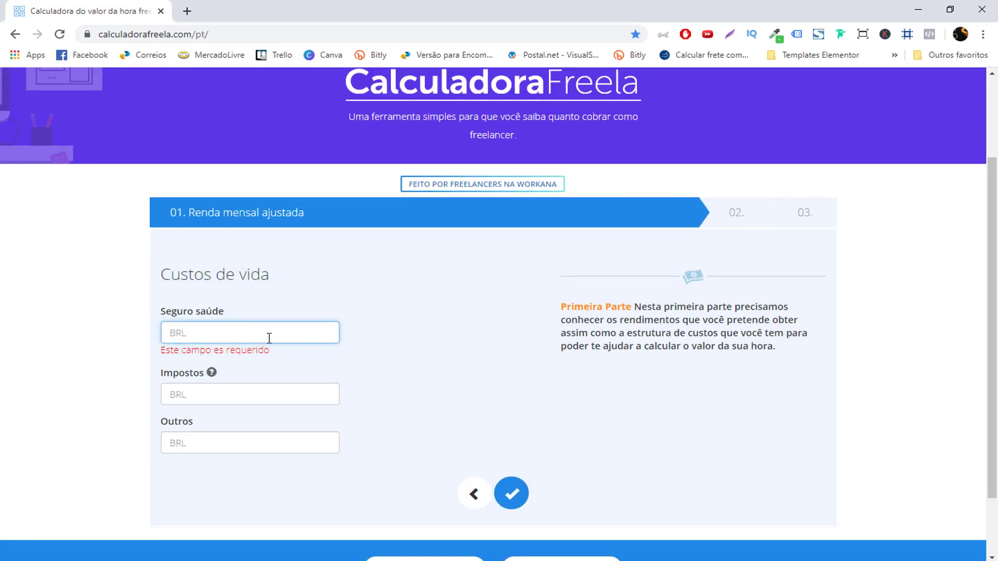
{"action": "type", "text": "0"}
{"action": "left_click", "coordinate": [253, 382]}
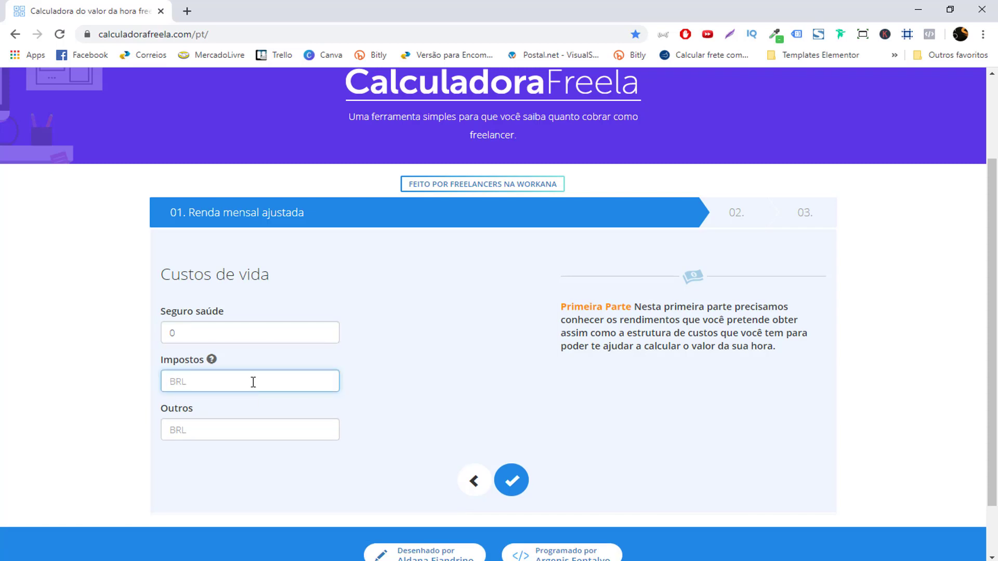
{"action": "type", "text": "0"}
{"action": "left_click", "coordinate": [276, 430]}
{"action": "type", "text": "0"}
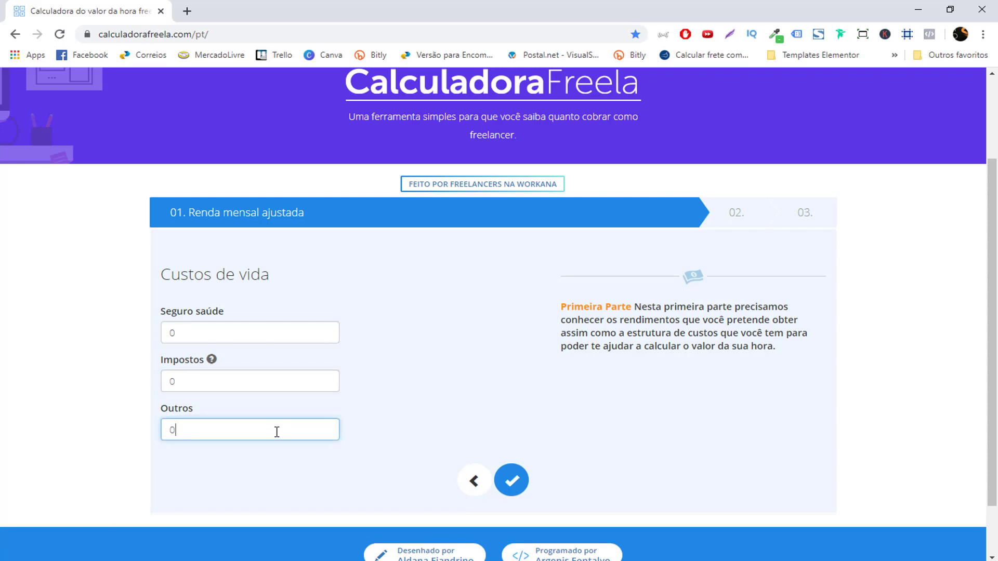
{"action": "left_click", "coordinate": [66, 401]}
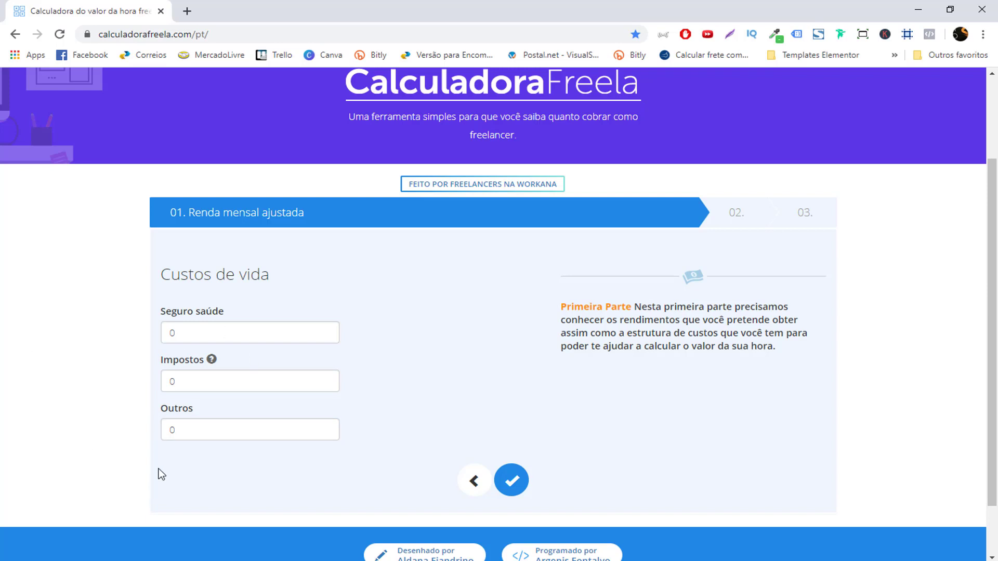
{"action": "left_click", "coordinate": [511, 481]}
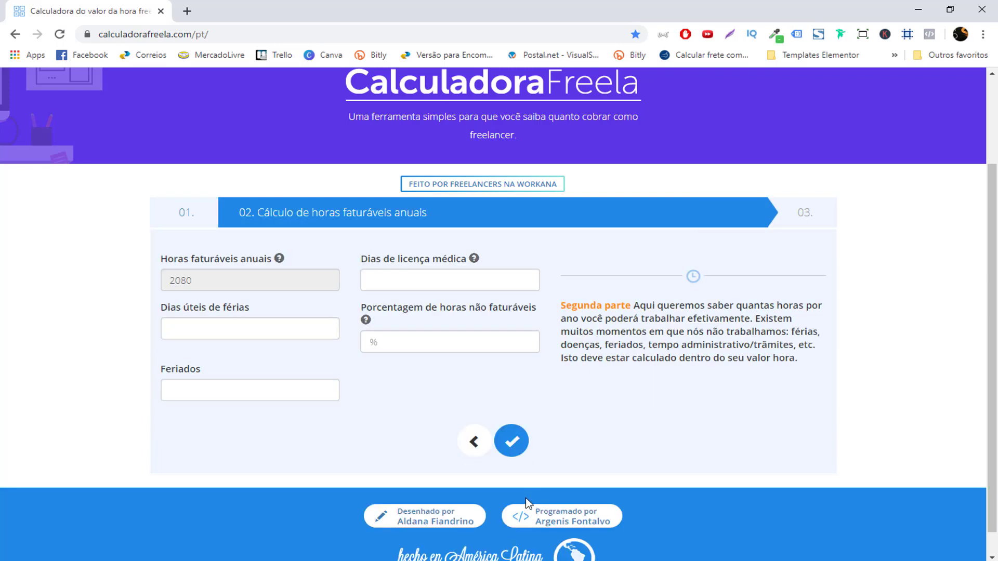
- Read the help note on Horas faturáveis anuais and enter 0 for Dias de licença médica
{"action": "scroll", "coordinate": [96, 364], "scroll_direction": "up", "scroll_amount": 1}
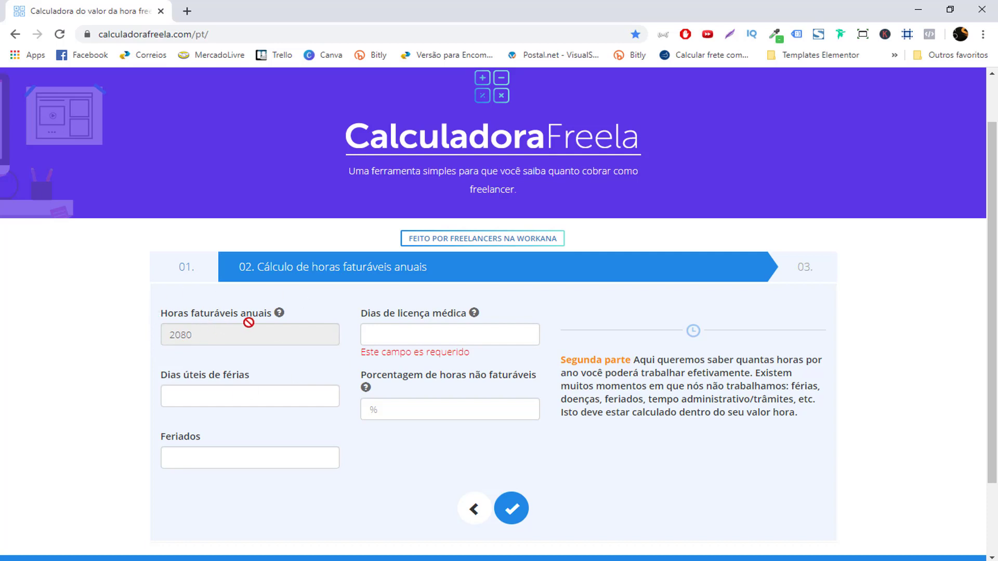
{"action": "mouse_move", "coordinate": [281, 313]}
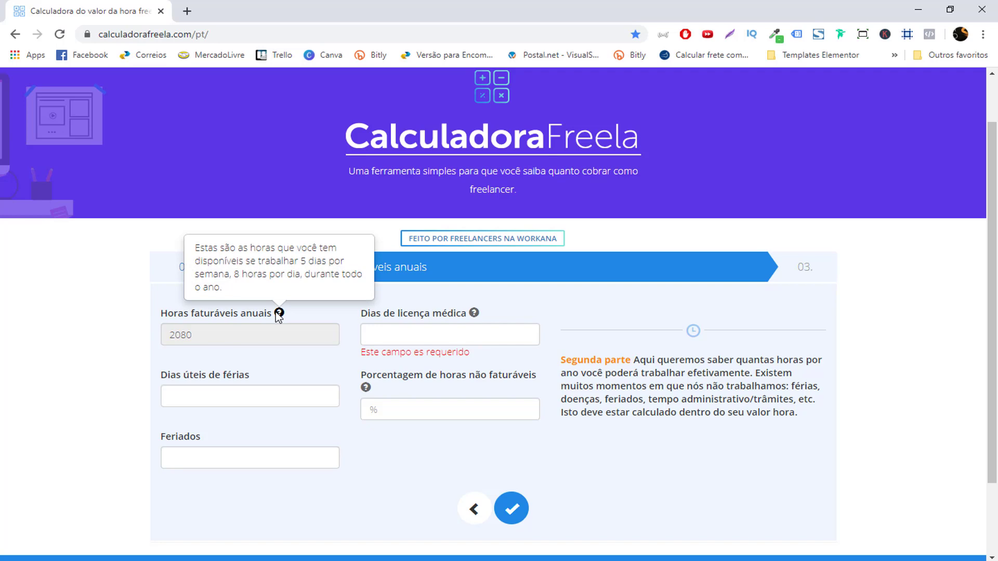
{"action": "scroll", "coordinate": [173, 290], "scroll_direction": "down", "scroll_amount": 3}
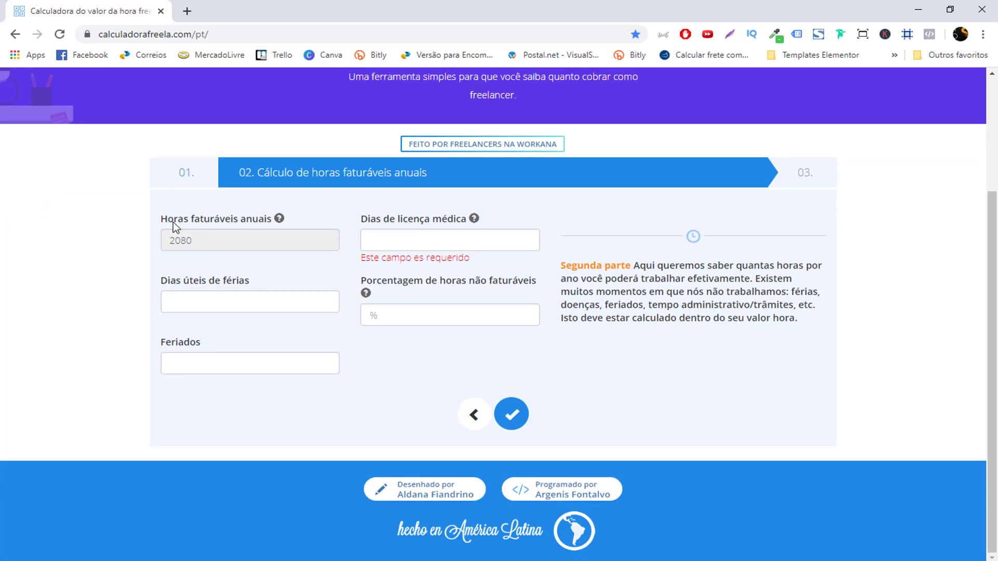
{"action": "scroll", "coordinate": [277, 350], "scroll_direction": "up", "scroll_amount": 2}
{"action": "left_click", "coordinate": [411, 332]}
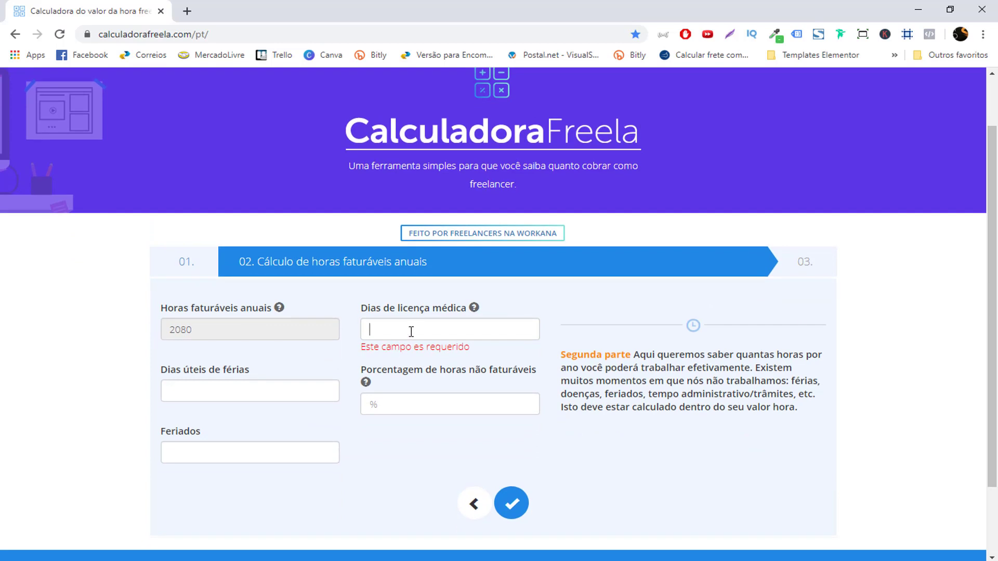
{"action": "mouse_move", "coordinate": [474, 312]}
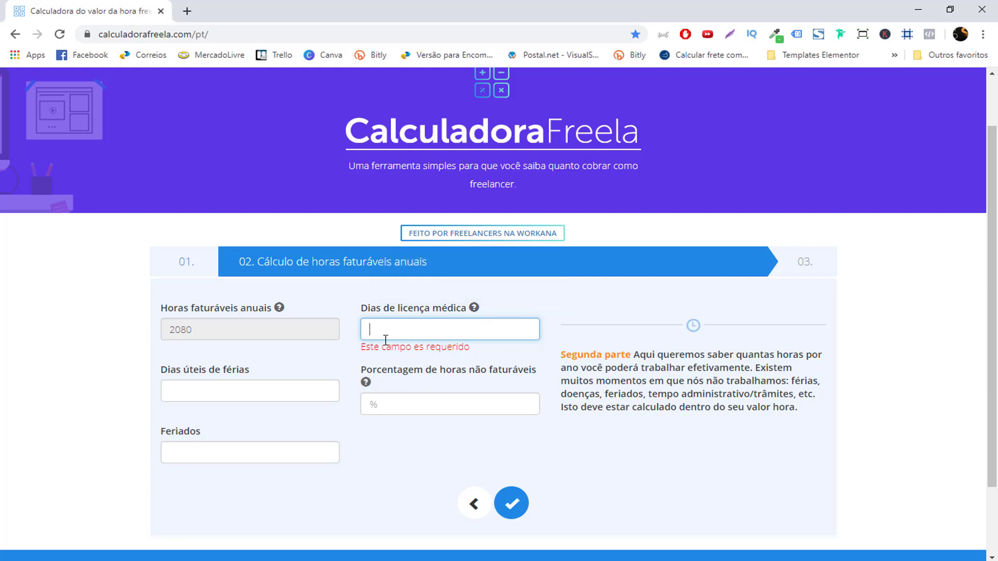
{"action": "type", "text": "0"}
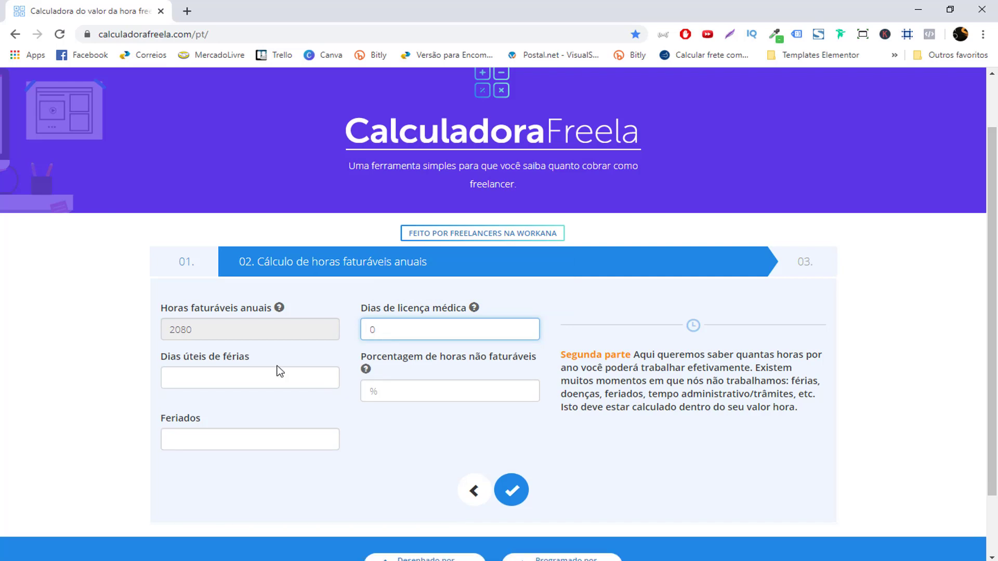
{"action": "left_click", "coordinate": [96, 352]}
- Enter 10 for Dias úteis de férias
{"action": "scroll", "coordinate": [223, 375], "scroll_direction": "down", "scroll_amount": 1}
{"action": "scroll", "coordinate": [272, 423], "scroll_direction": "up", "scroll_amount": 1}
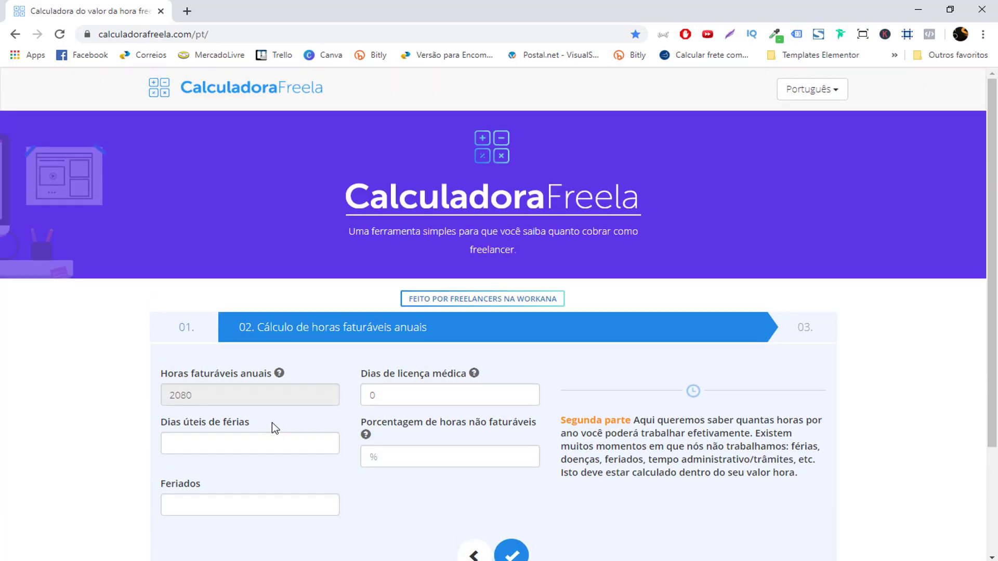
{"action": "scroll", "coordinate": [273, 423], "scroll_direction": "down", "scroll_amount": 1}
{"action": "left_click", "coordinate": [214, 314]}
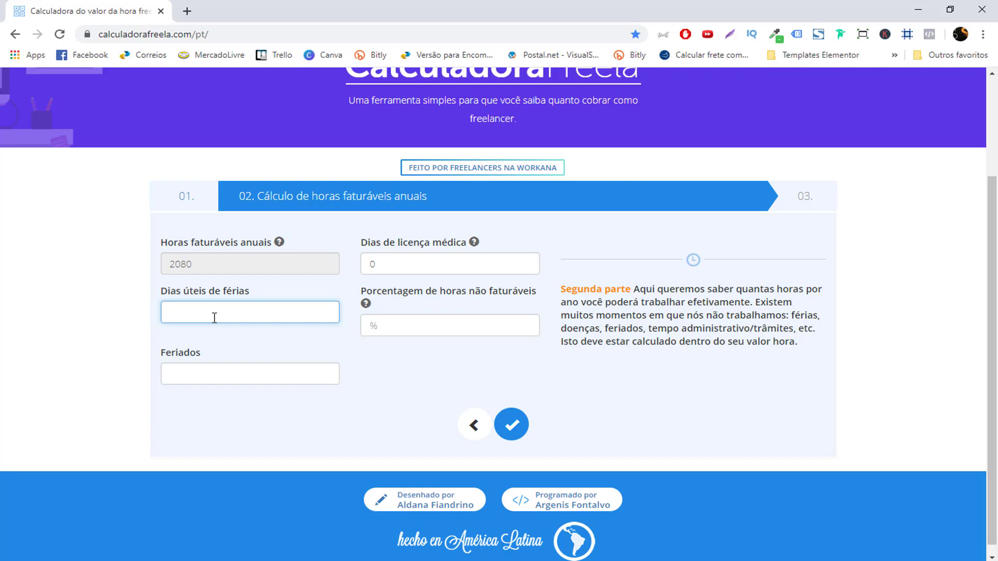
{"action": "type", "text": "10"}
{"action": "left_click", "coordinate": [37, 363]}
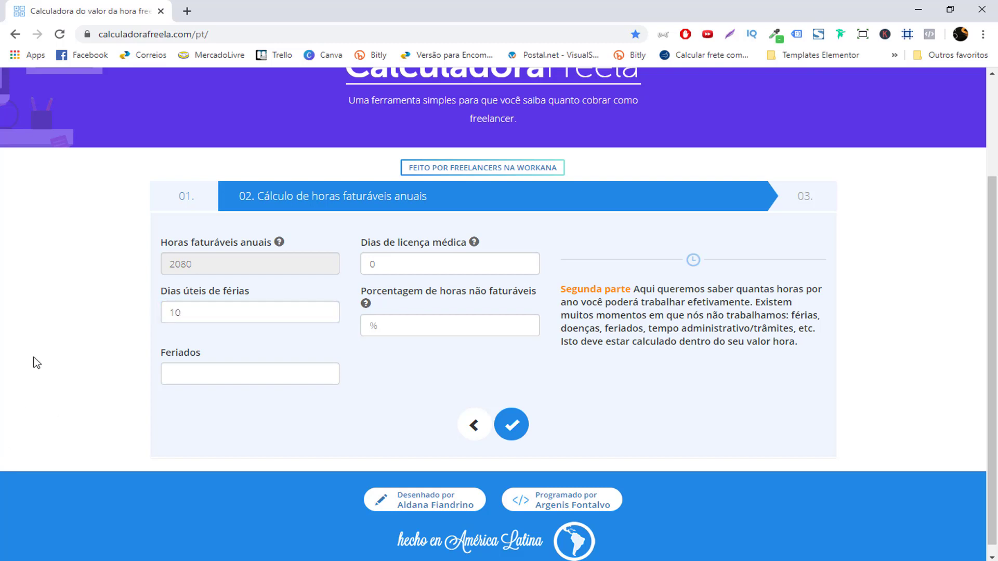
- Try 30 for Dias úteis de férias and set the field back to 10
{"action": "double_click", "coordinate": [207, 321]}
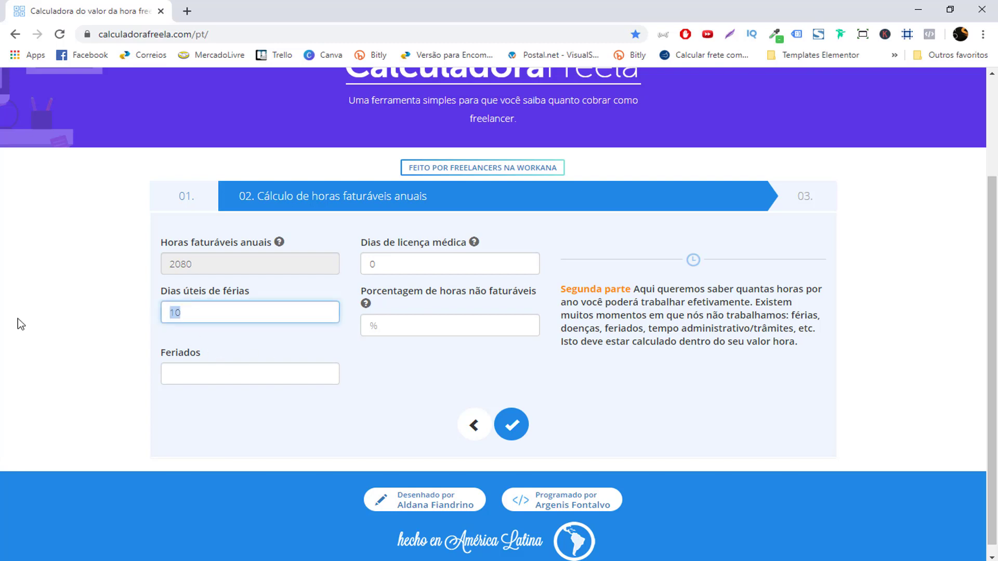
{"action": "type", "text": "30"}
{"action": "double_click", "coordinate": [238, 319]}
{"action": "type", "text": "10"}
{"action": "left_click", "coordinate": [105, 329]}
{"action": "scroll", "coordinate": [205, 397], "scroll_direction": "up", "scroll_amount": 1}
{"action": "scroll", "coordinate": [283, 432], "scroll_direction": "down", "scroll_amount": 1}
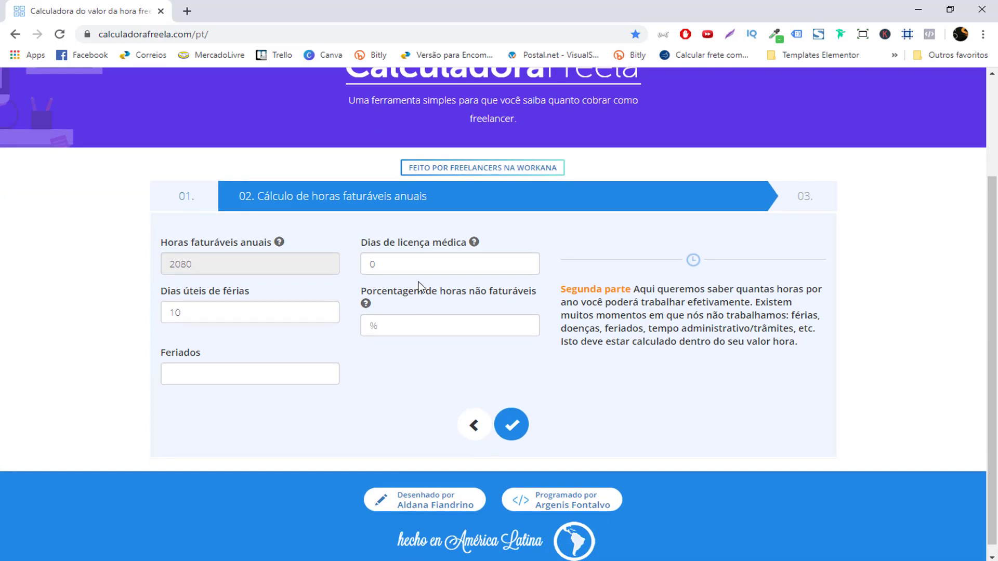
- Try 10 for Porcentagem de horas não faturáveis and replace it with 0
{"action": "key", "text": "Tab"}
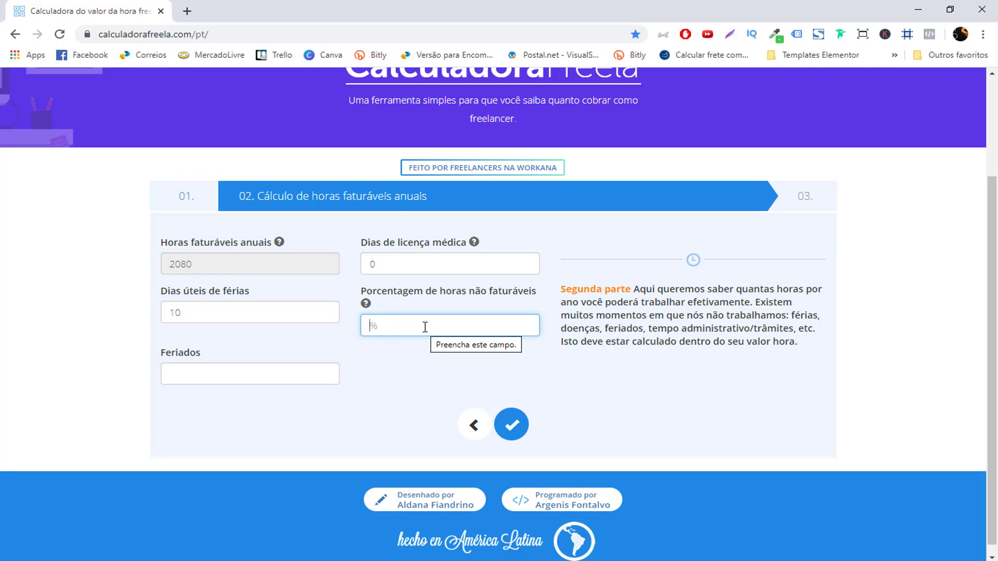
{"action": "type", "text": "10"}
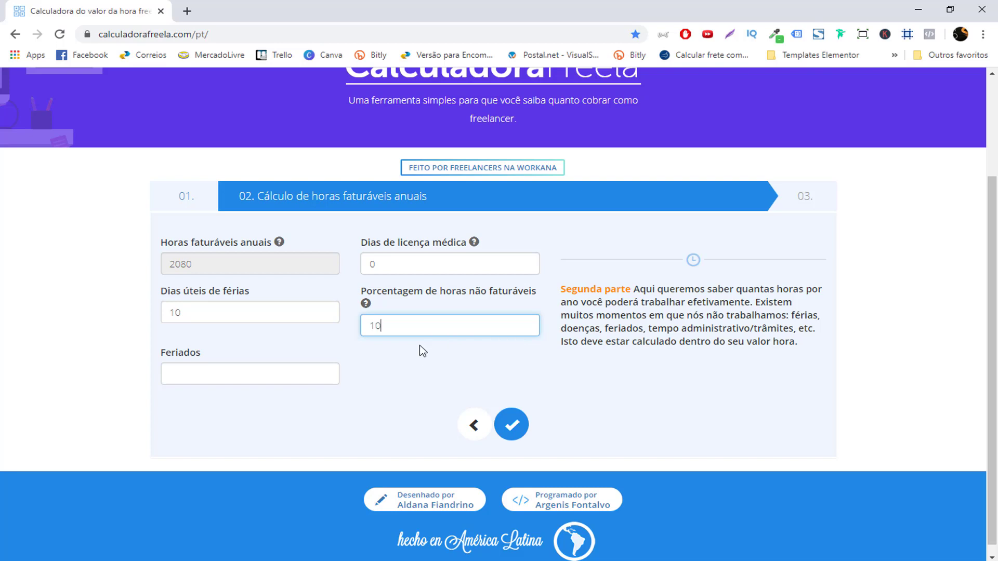
{"action": "left_click_drag", "start_coordinate": [401, 326], "coordinate": [352, 325]}
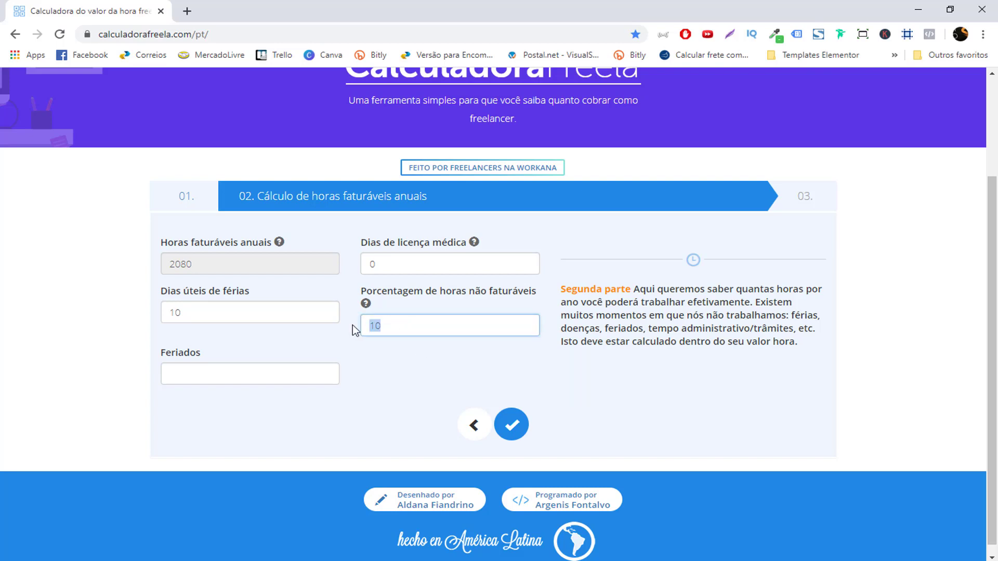
{"action": "left_click", "coordinate": [370, 349]}
{"action": "double_click", "coordinate": [388, 329]}
{"action": "type", "text": "0"}
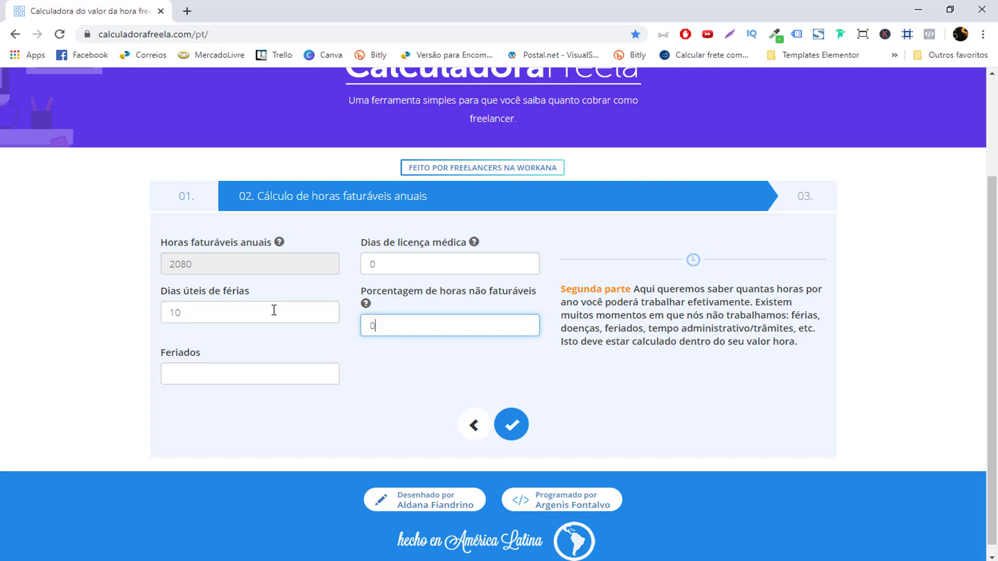
{"action": "left_click", "coordinate": [373, 386]}
- Enter 0 for Feriados and submit the annual billable hours to calculate the hourly total
{"action": "scroll", "coordinate": [312, 411], "scroll_direction": "up", "scroll_amount": 2}
{"action": "scroll", "coordinate": [256, 435], "scroll_direction": "down", "scroll_amount": 3}
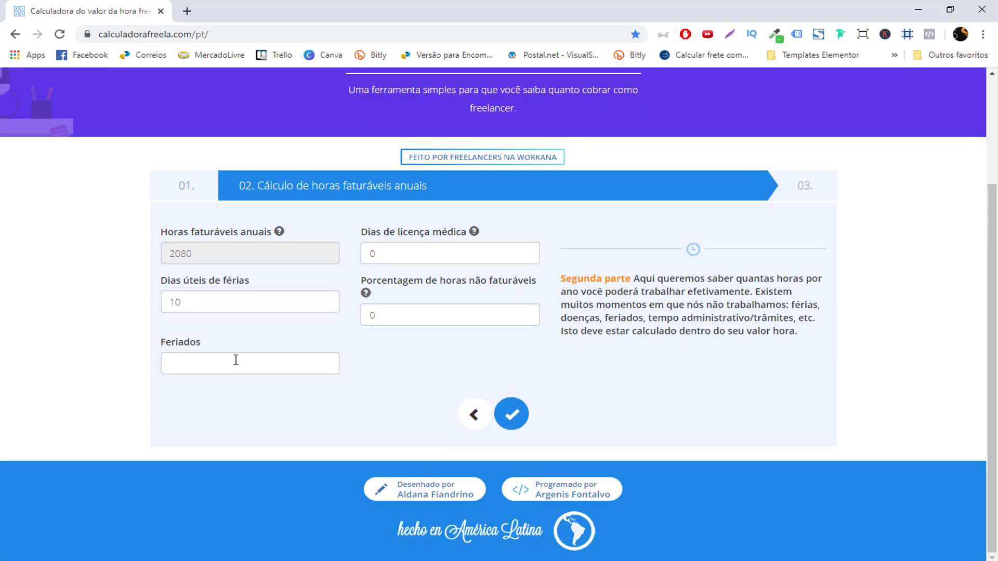
{"action": "left_click", "coordinate": [236, 360]}
{"action": "scroll", "coordinate": [196, 426], "scroll_direction": "up", "scroll_amount": 1}
{"action": "type", "text": "0"}
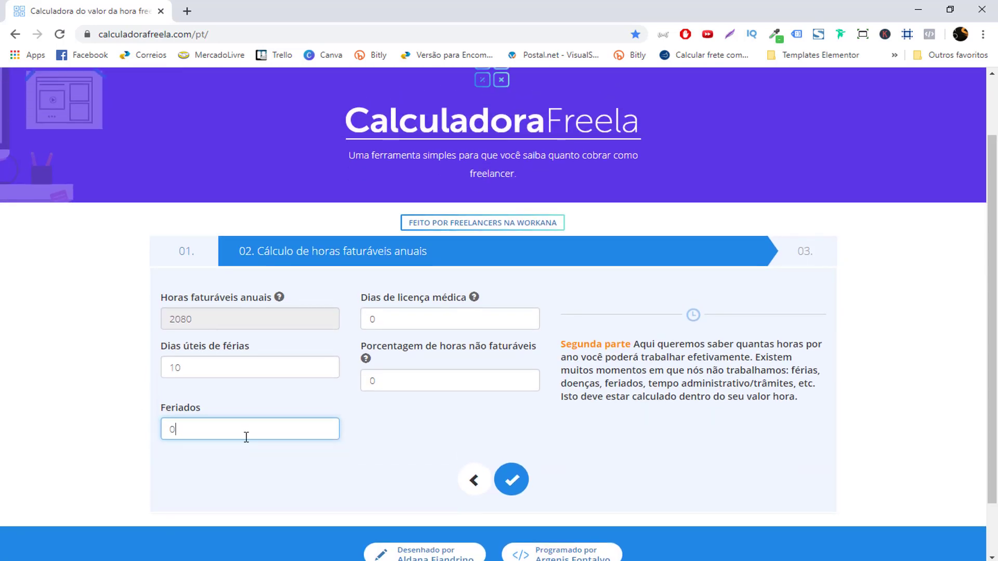
{"action": "left_click", "coordinate": [82, 363]}
{"action": "scroll", "coordinate": [564, 417], "scroll_direction": "down", "scroll_amount": 1}
{"action": "left_click", "coordinate": [515, 418]}
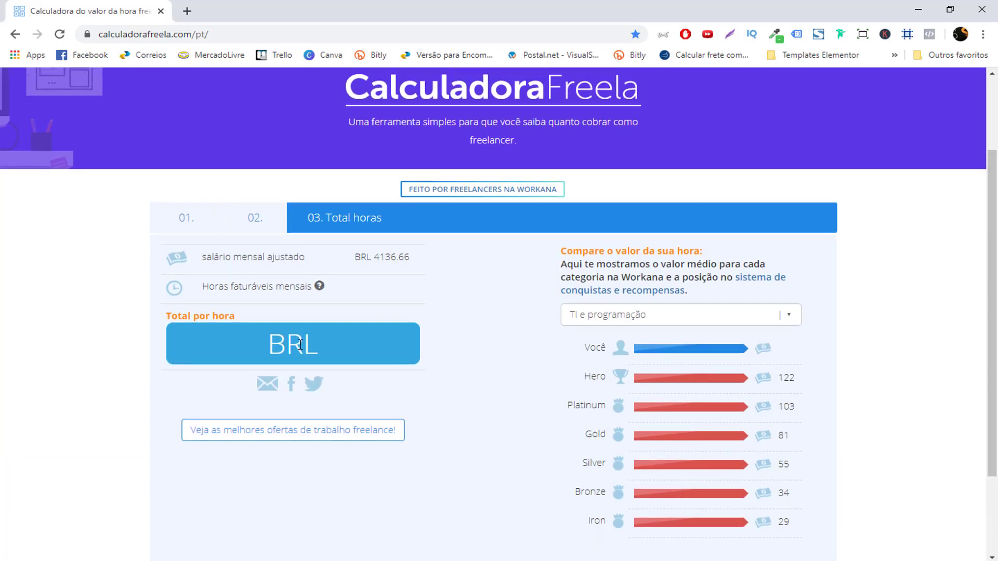
- Go back to the annual billable hours section, check the Porcentagem de horas não faturáveis value, and submit the section again
{"action": "scroll", "coordinate": [275, 331], "scroll_direction": "down", "scroll_amount": 1}
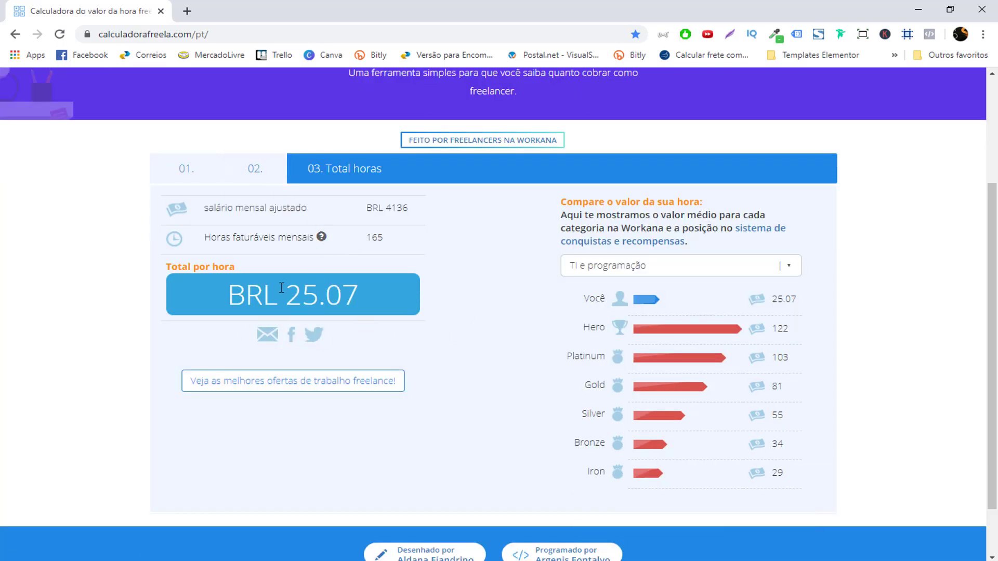
{"action": "scroll", "coordinate": [307, 286], "scroll_direction": "down", "scroll_amount": 1}
{"action": "scroll", "coordinate": [309, 285], "scroll_direction": "up", "scroll_amount": 2}
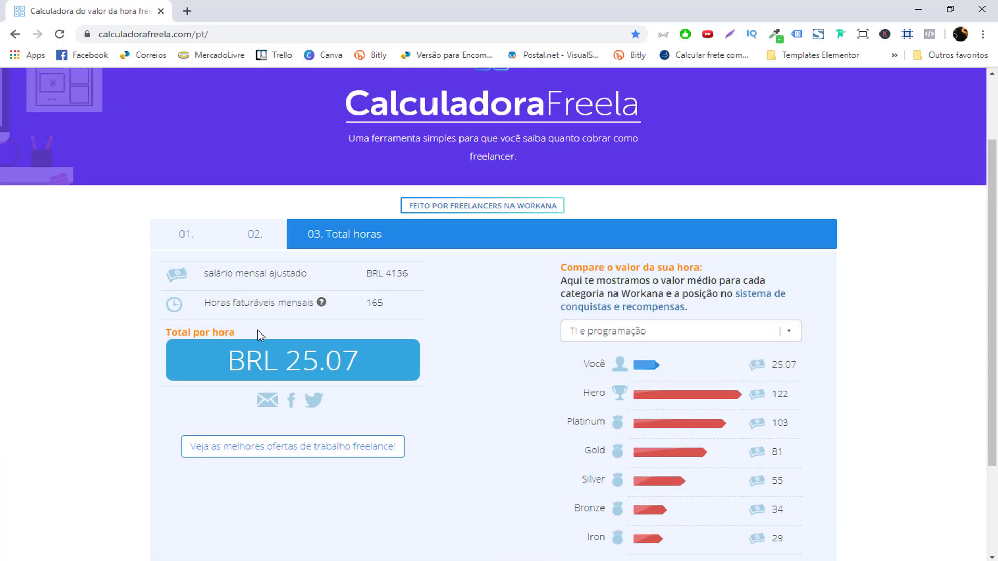
{"action": "left_click", "coordinate": [257, 233]}
{"action": "left_click_drag", "start_coordinate": [383, 365], "coordinate": [320, 369]}
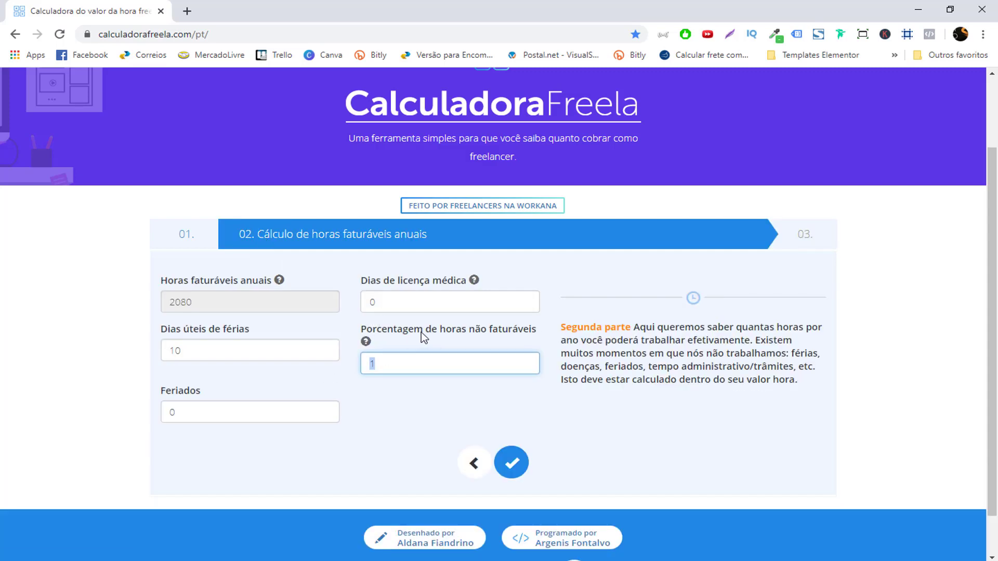
{"action": "left_click", "coordinate": [526, 462]}
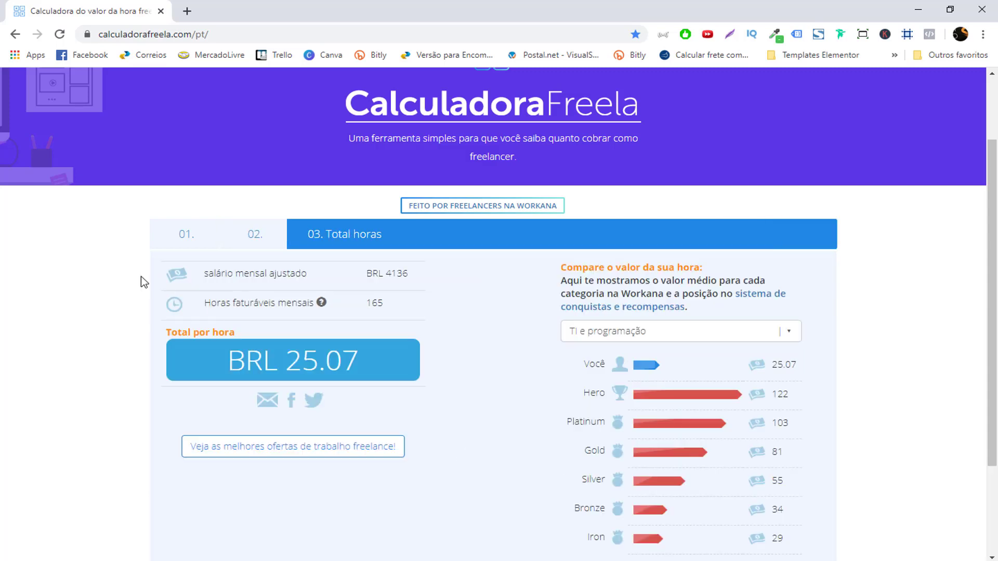
- Examine the calculated Total por hora, salário mensal ajustado and Horas faturáveis mensais in the Total horas section
{"action": "scroll", "coordinate": [454, 394], "scroll_direction": "down", "scroll_amount": 2}
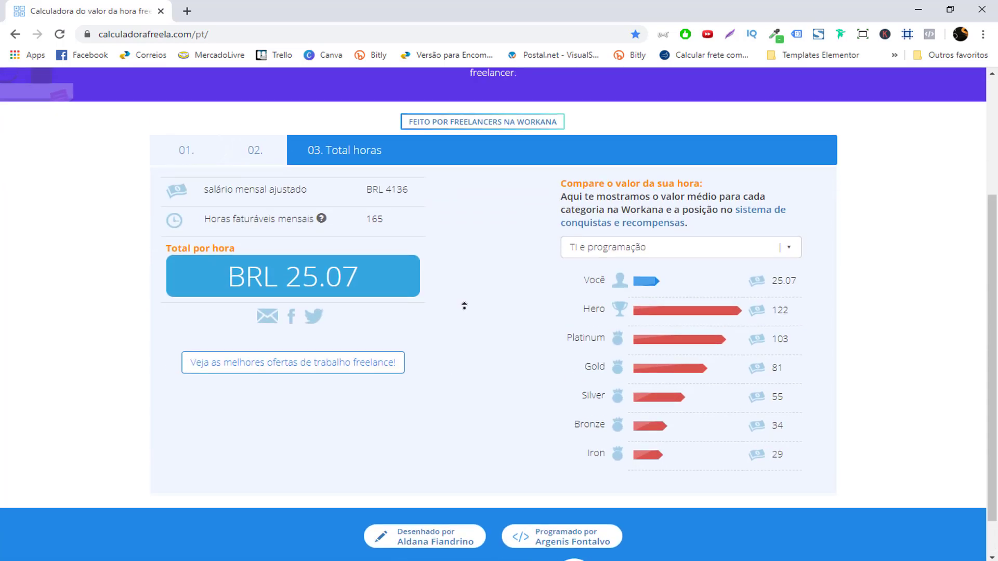
{"action": "scroll", "coordinate": [463, 305], "scroll_direction": "up", "scroll_amount": 3}
{"action": "left_click_drag", "start_coordinate": [171, 348], "coordinate": [426, 360]}
{"action": "left_click", "coordinate": [445, 370]}
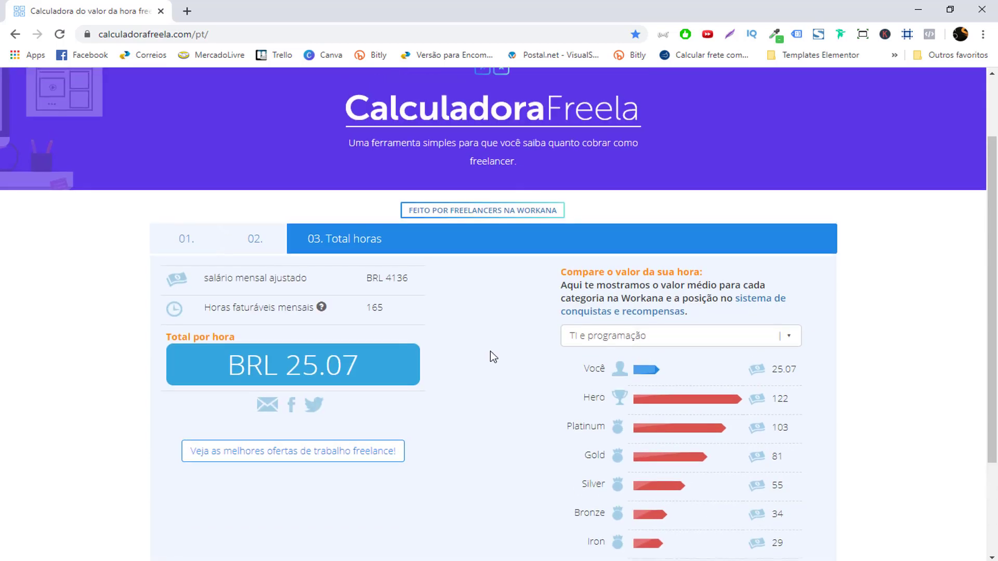
{"action": "scroll", "coordinate": [491, 351], "scroll_direction": "up", "scroll_amount": 1}
{"action": "left_click_drag", "start_coordinate": [204, 343], "coordinate": [408, 348]}
{"action": "left_click", "coordinate": [411, 345]}
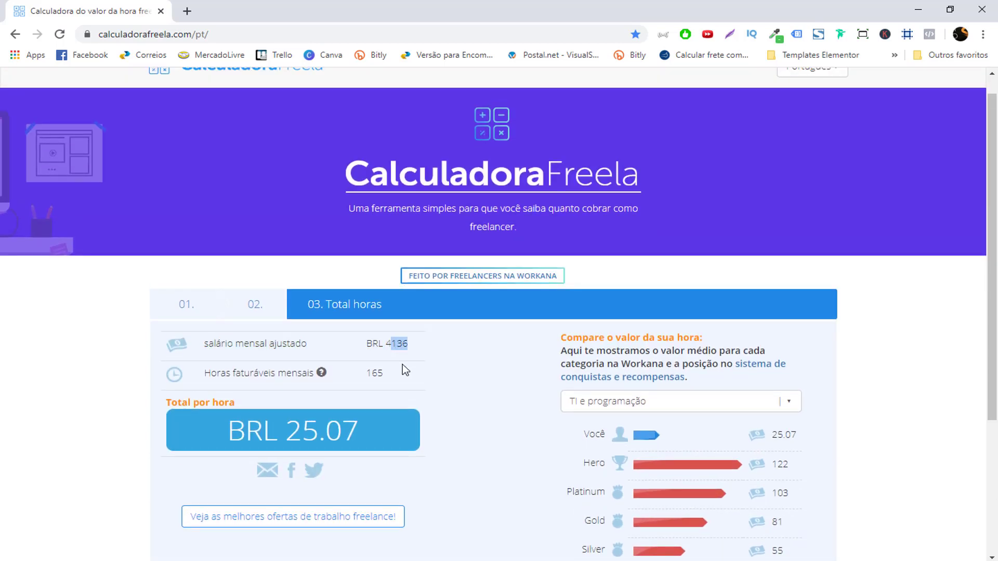
{"action": "left_click", "coordinate": [406, 370]}
{"action": "scroll", "coordinate": [407, 377], "scroll_direction": "down", "scroll_amount": 1}
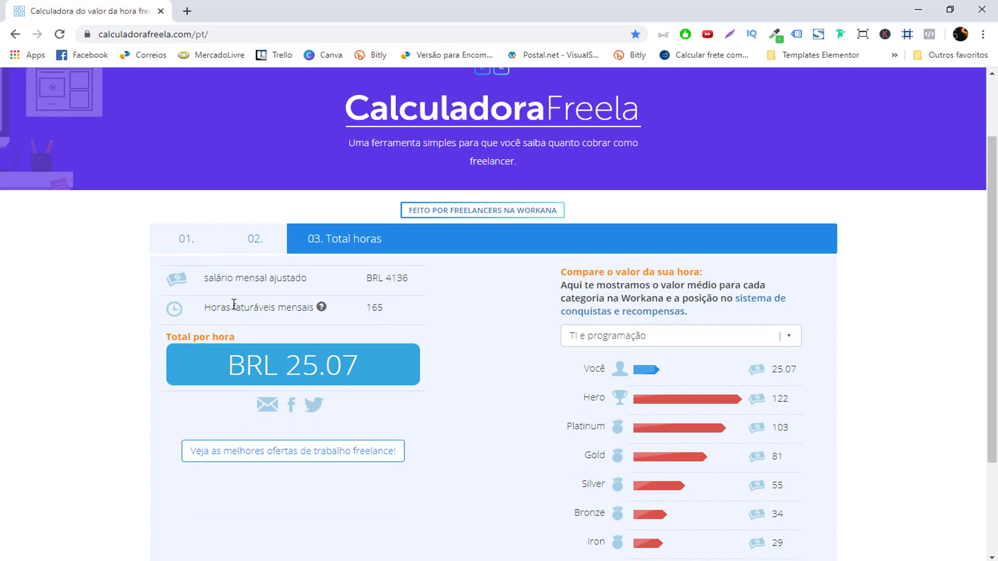
{"action": "left_click_drag", "start_coordinate": [360, 319], "coordinate": [416, 314]}
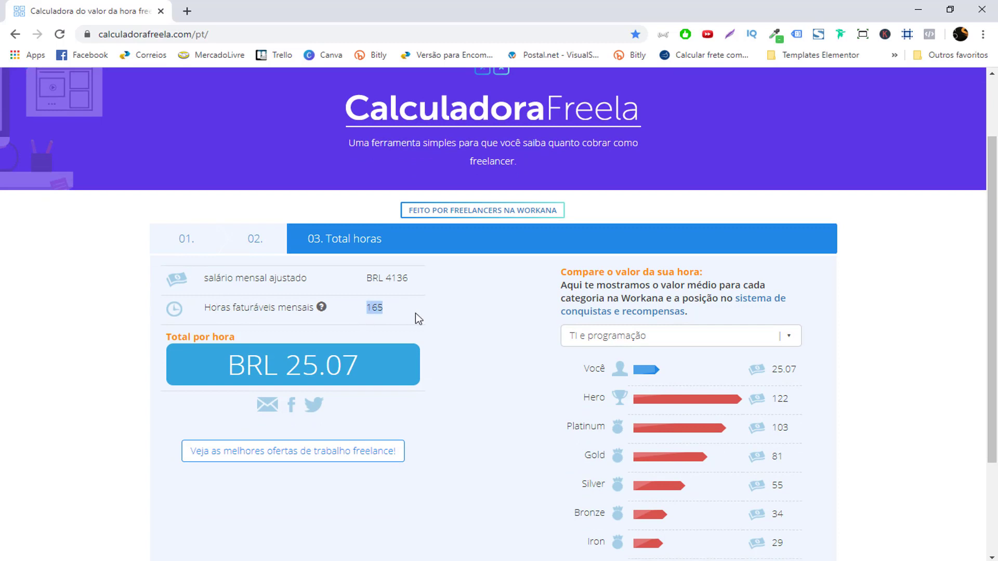
{"action": "double_click", "coordinate": [316, 361]}
{"action": "left_click", "coordinate": [438, 377]}
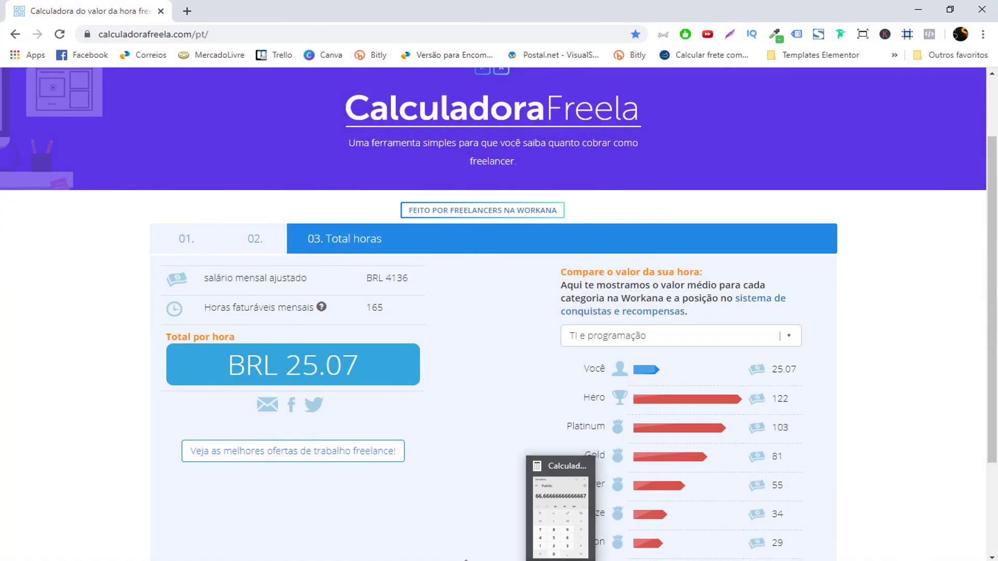
- Switch to Bloco de Notas and compare the noted Valor Hora with the Total por hora on the website
{"action": "left_click", "coordinate": [537, 466]}
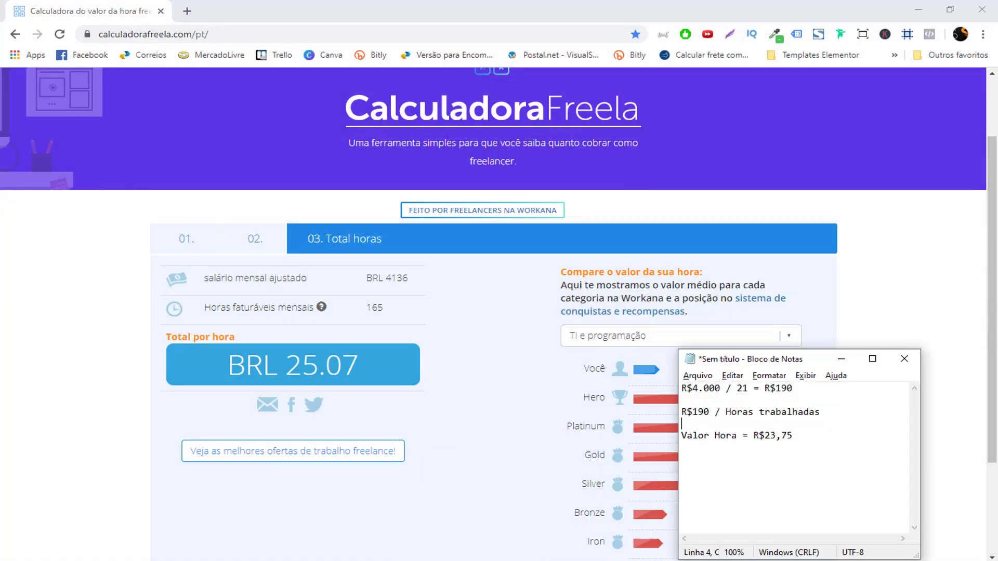
{"action": "left_click_drag", "start_coordinate": [793, 437], "coordinate": [761, 440]}
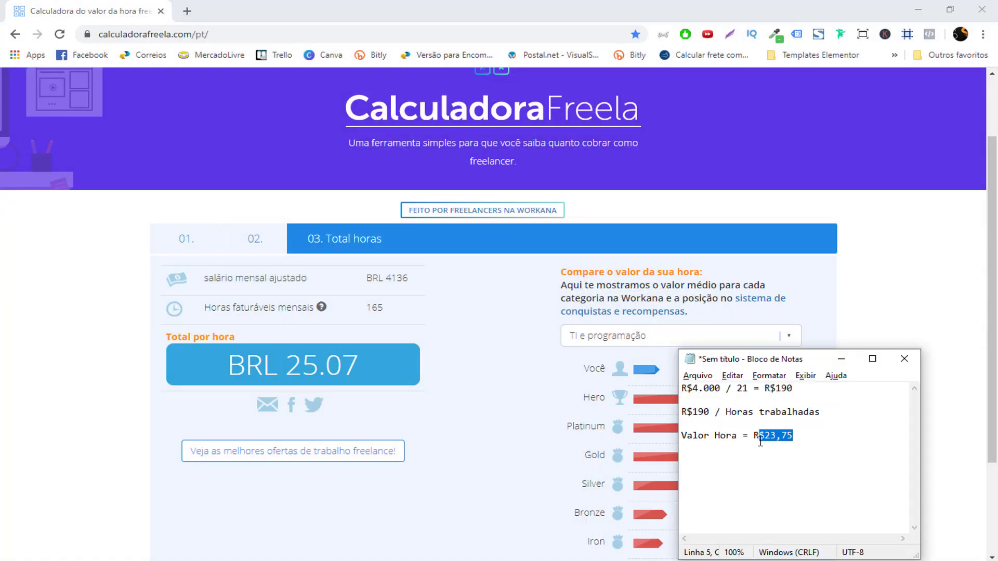
{"action": "key", "text": "Right"}
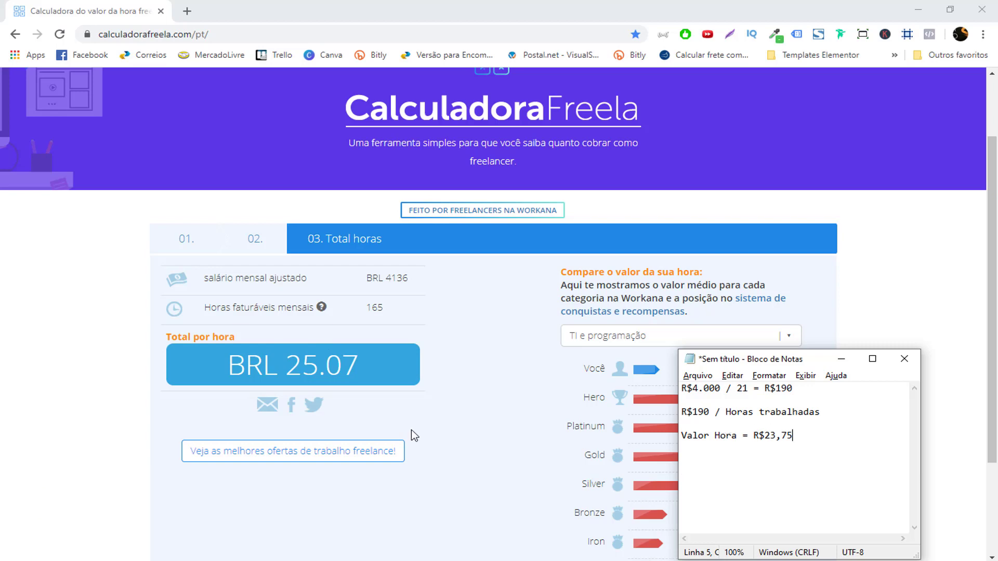
- Append "* 30%" to the end of the Valor Hora line in the notes
{"action": "scroll", "coordinate": [346, 374], "scroll_direction": "down", "scroll_amount": 1}
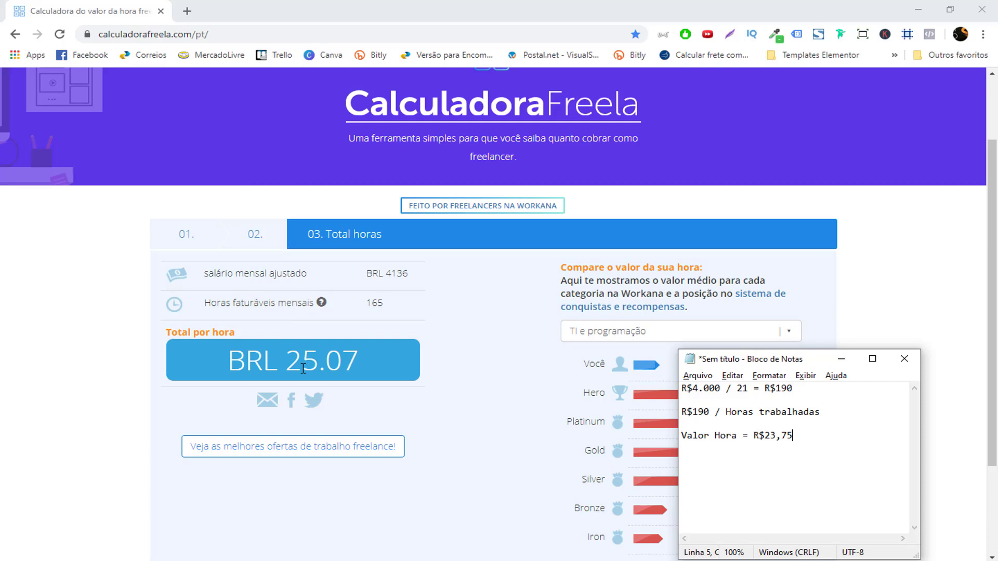
{"action": "key", "text": "shift+Home"}
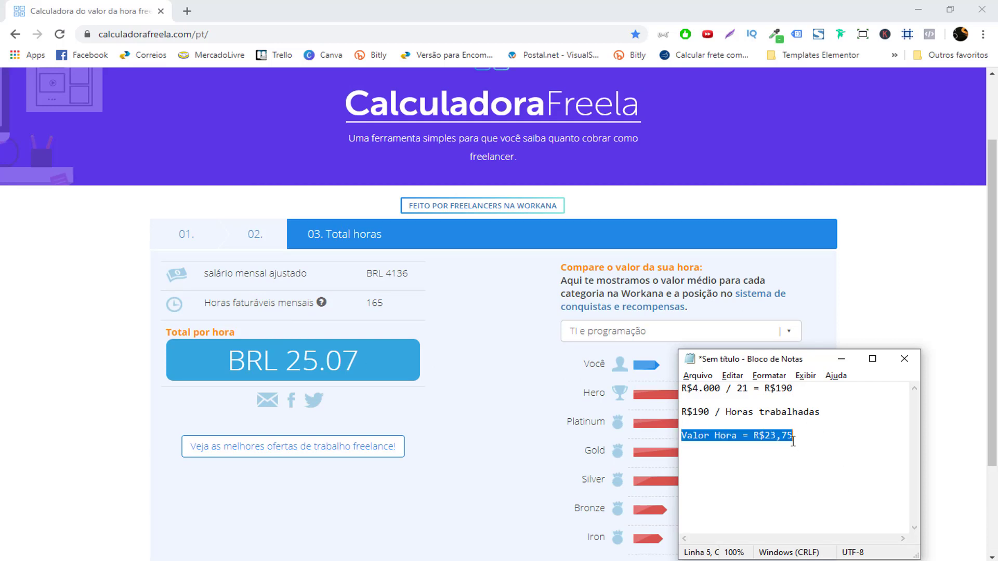
{"action": "left_click_drag", "start_coordinate": [817, 443], "coordinate": [769, 433]}
{"action": "left_click", "coordinate": [804, 437]}
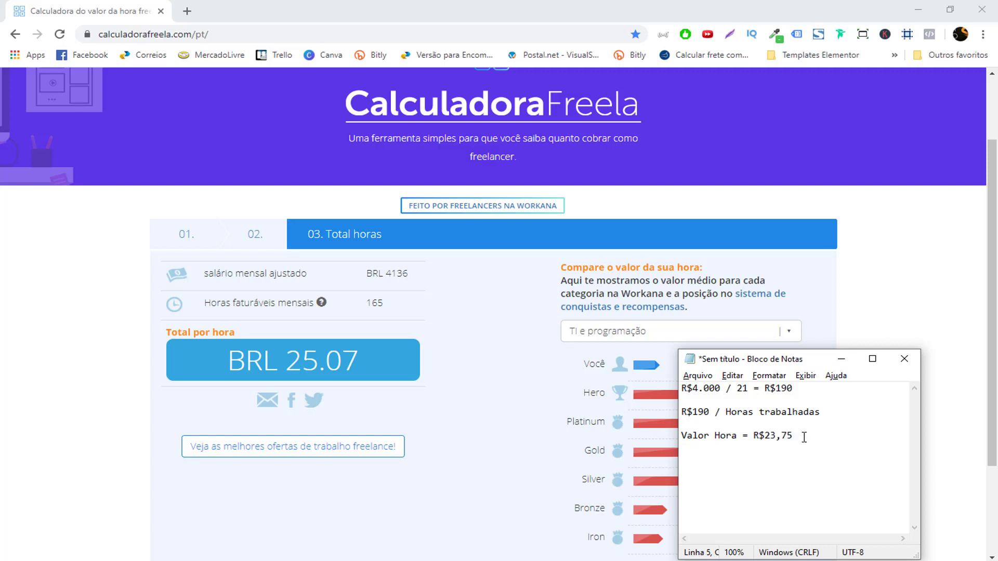
{"action": "type", "text": "* 30%"}
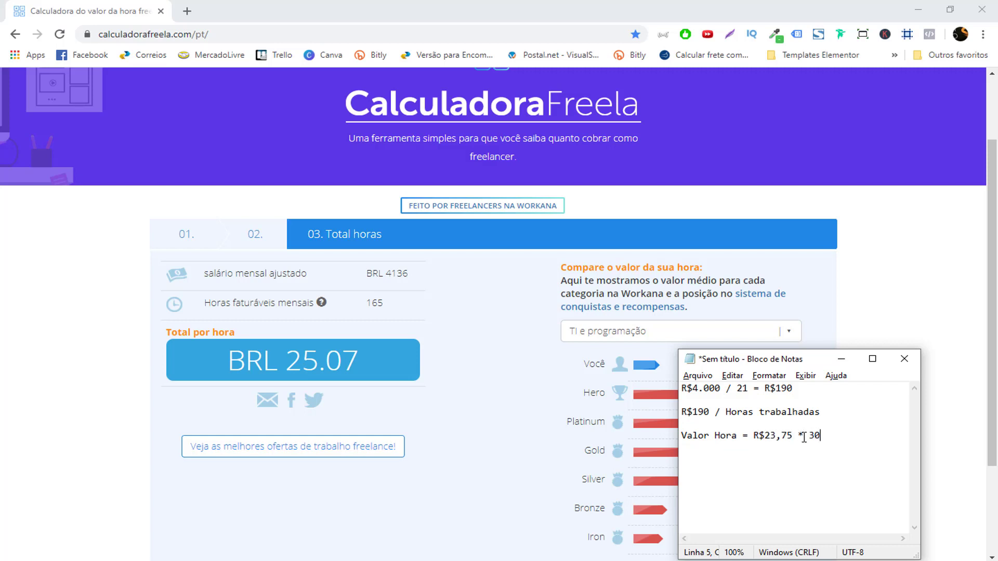